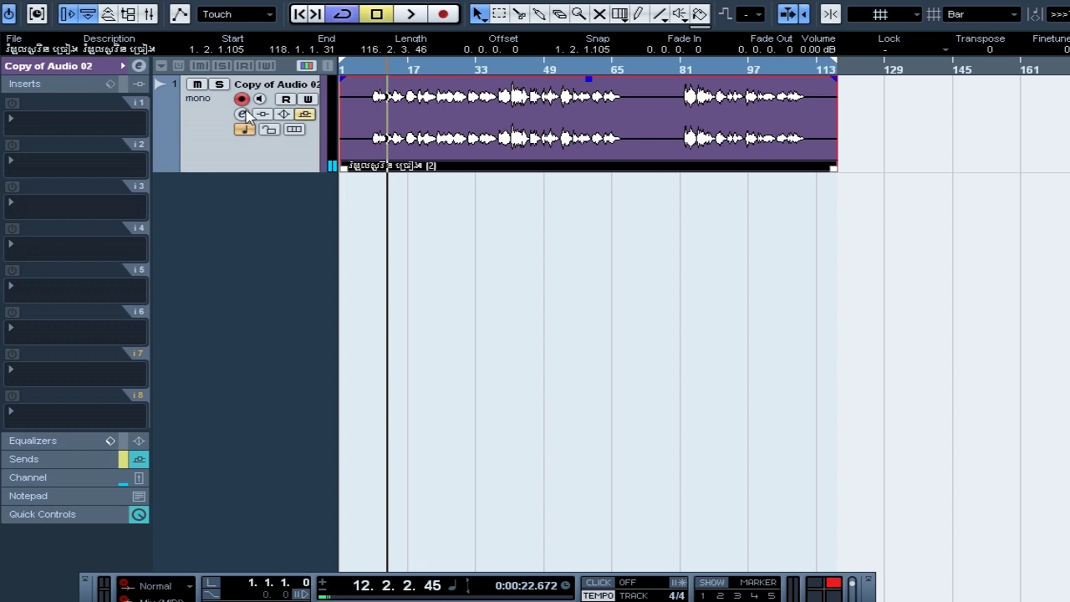
# Open the vocal track's channel settings, enable EQ band 1 and set it to about -18.4 dB at 52 Hz.
pyautogui.click(242, 115)
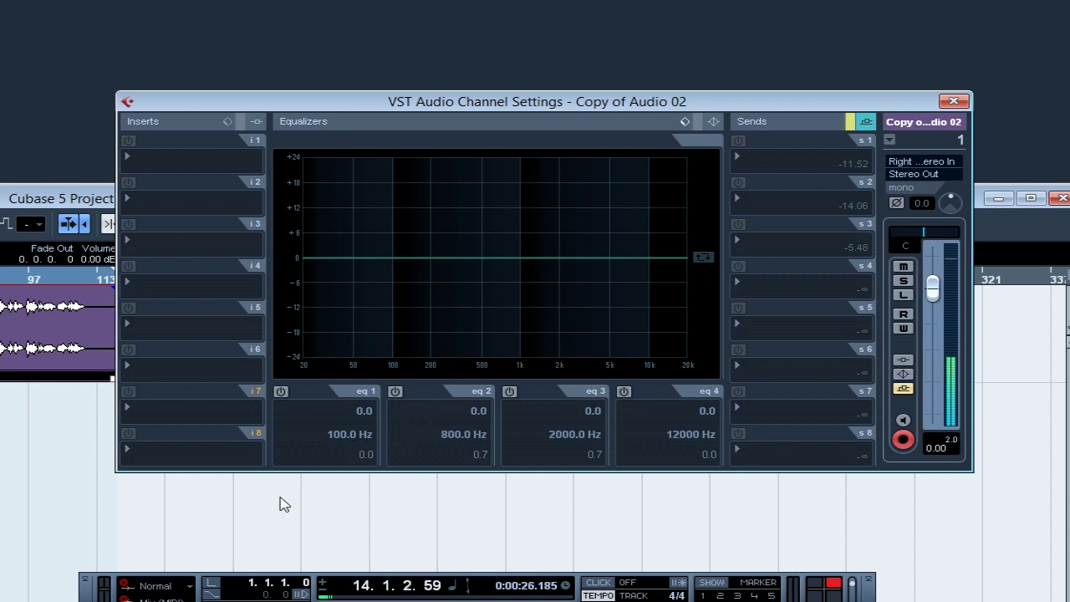
pyautogui.click(281, 392)
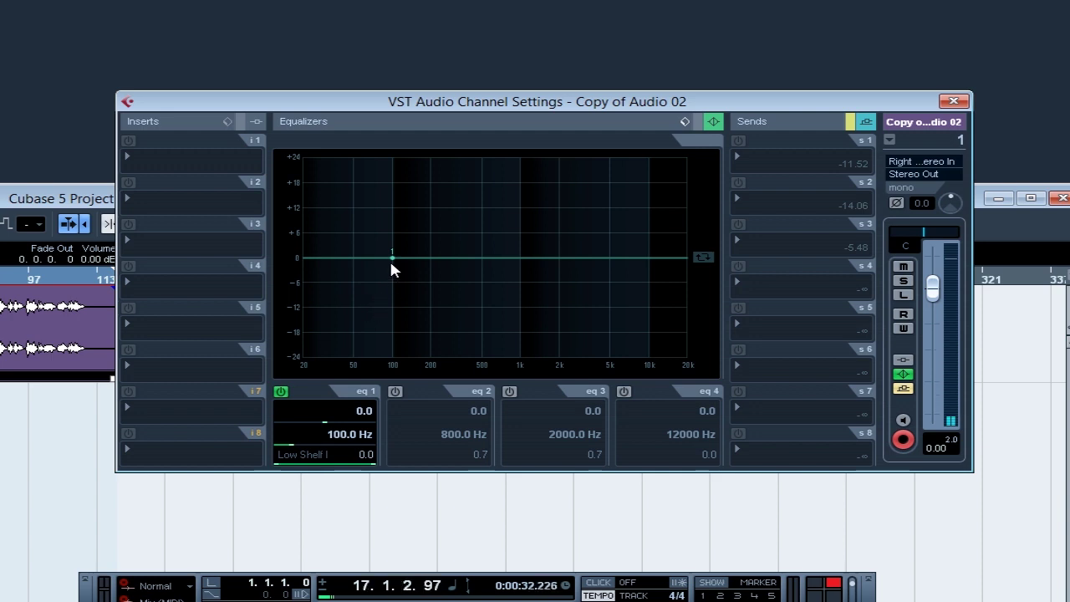
pyautogui.moveTo(393, 262); pyautogui.dragTo(356, 334)
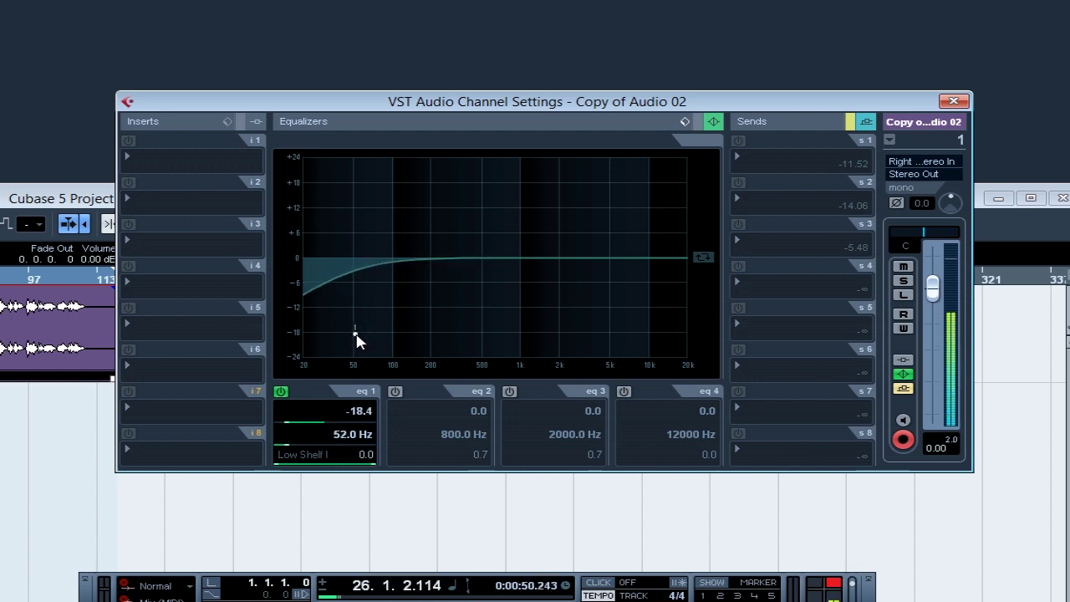
# Try Low Shelf III, Low Shelf II and Parametric II as EQ band 1's filter type, ending on High Pass II.
pyautogui.click(311, 456)
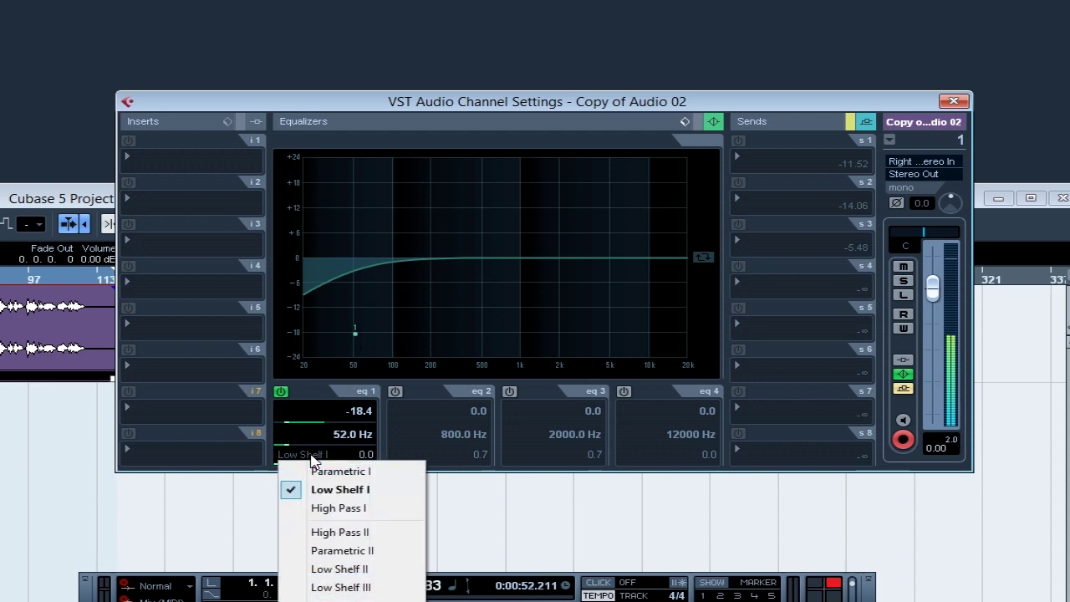
pyautogui.click(353, 588)
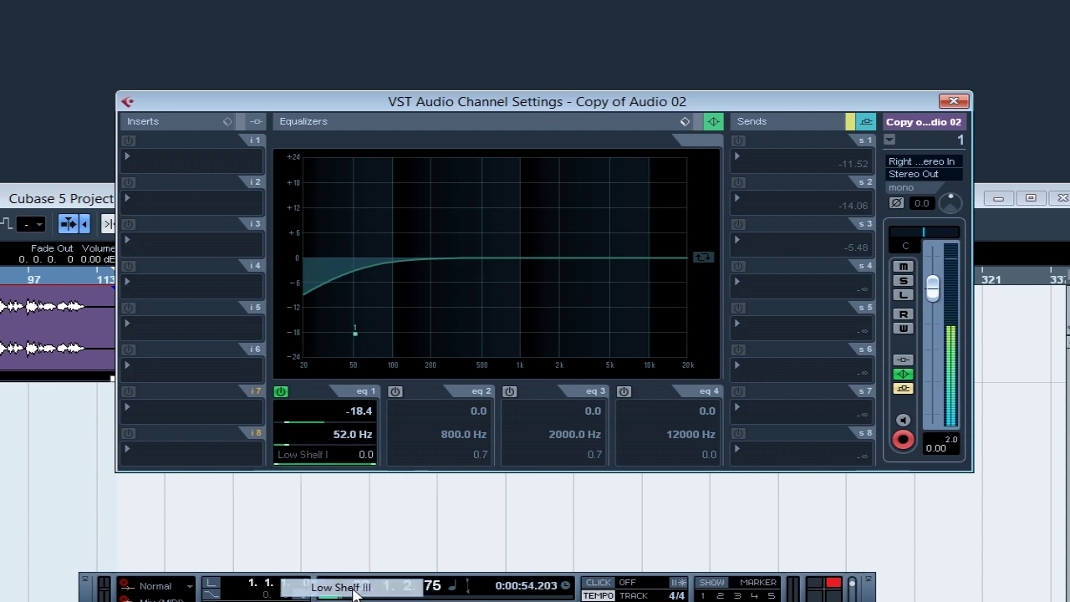
pyautogui.click(311, 456)
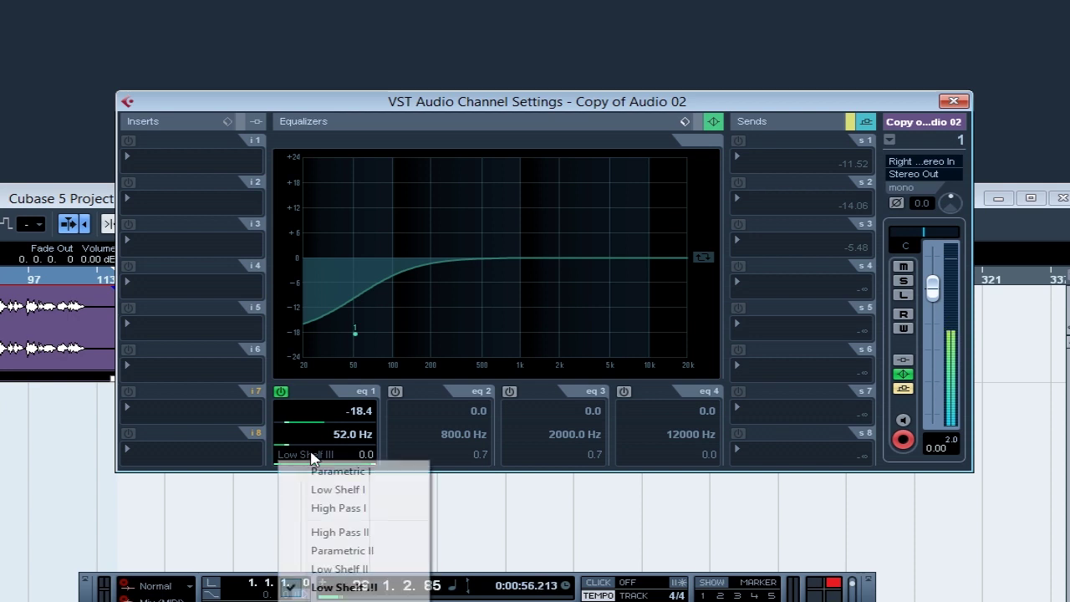
pyautogui.click(343, 569)
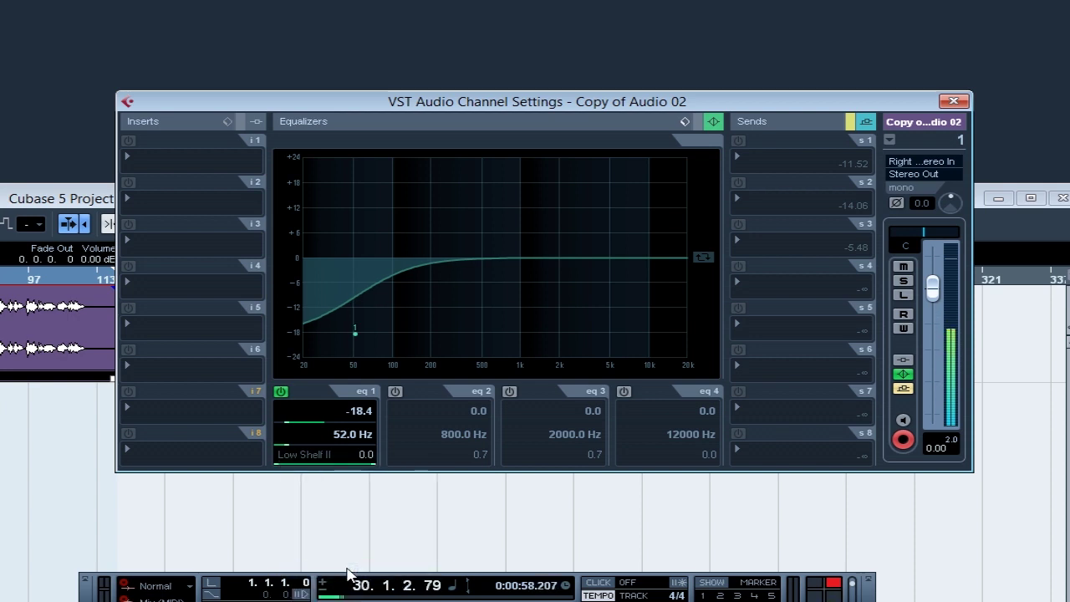
pyautogui.click(323, 458)
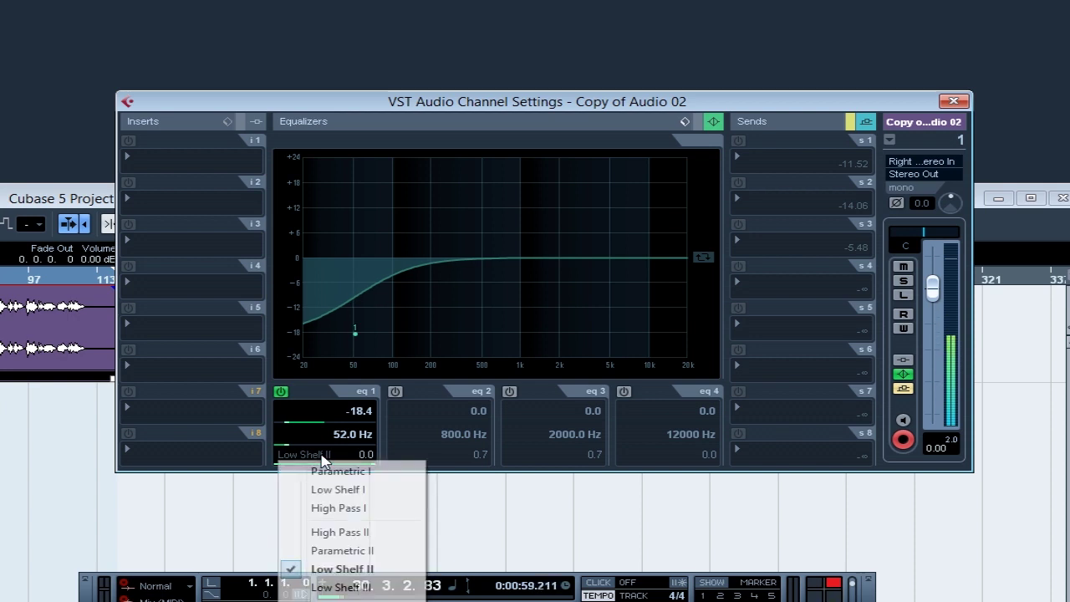
pyautogui.click(323, 551)
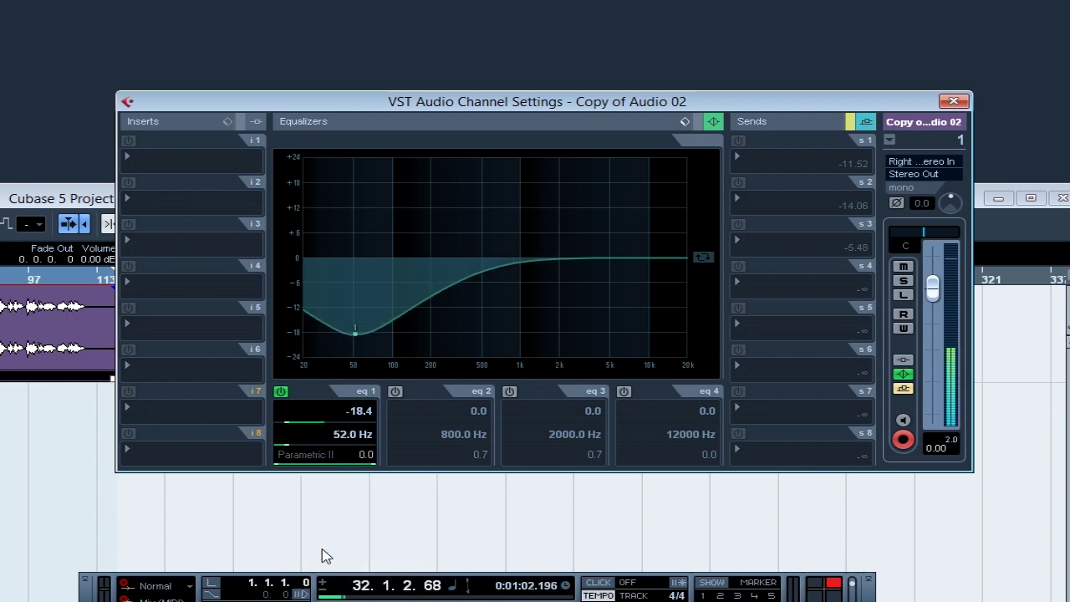
pyautogui.click(292, 458)
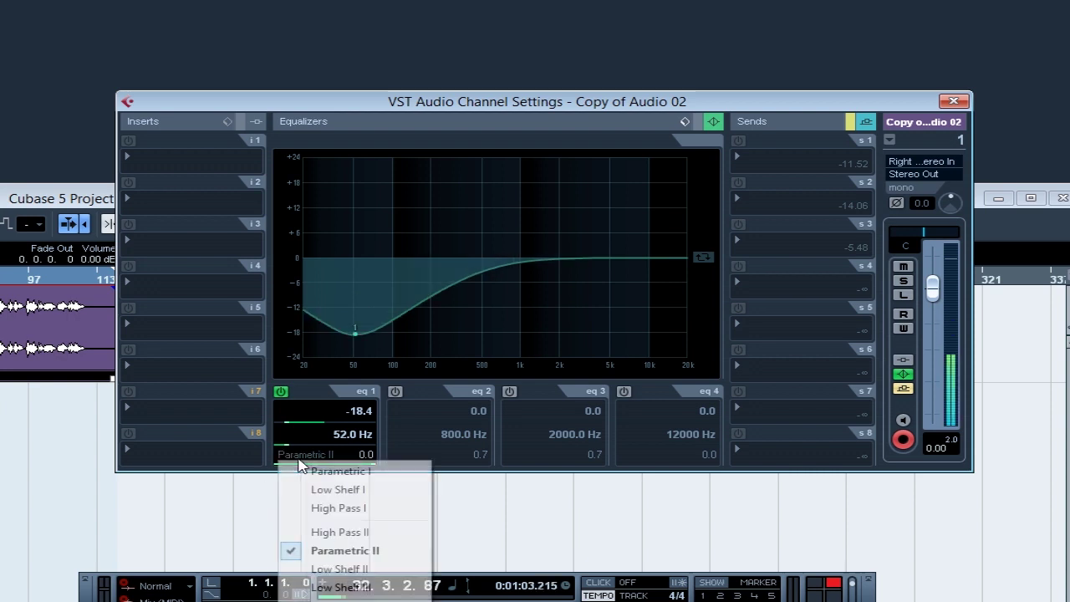
pyautogui.click(337, 533)
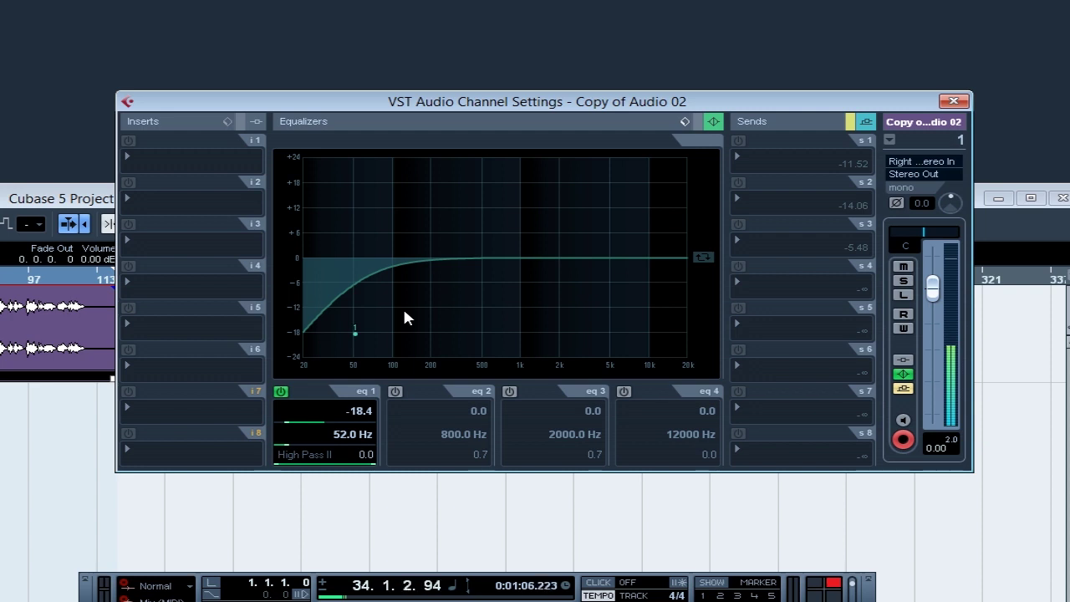
# Enable EQ bands 2 and 3, boosting band 2 about 7.6 dB at 96 Hz and band 3 about 5 dB at 1003 Hz.
pyautogui.click(396, 392)
pyautogui.moveTo(504, 258); pyautogui.dragTo(392, 234)
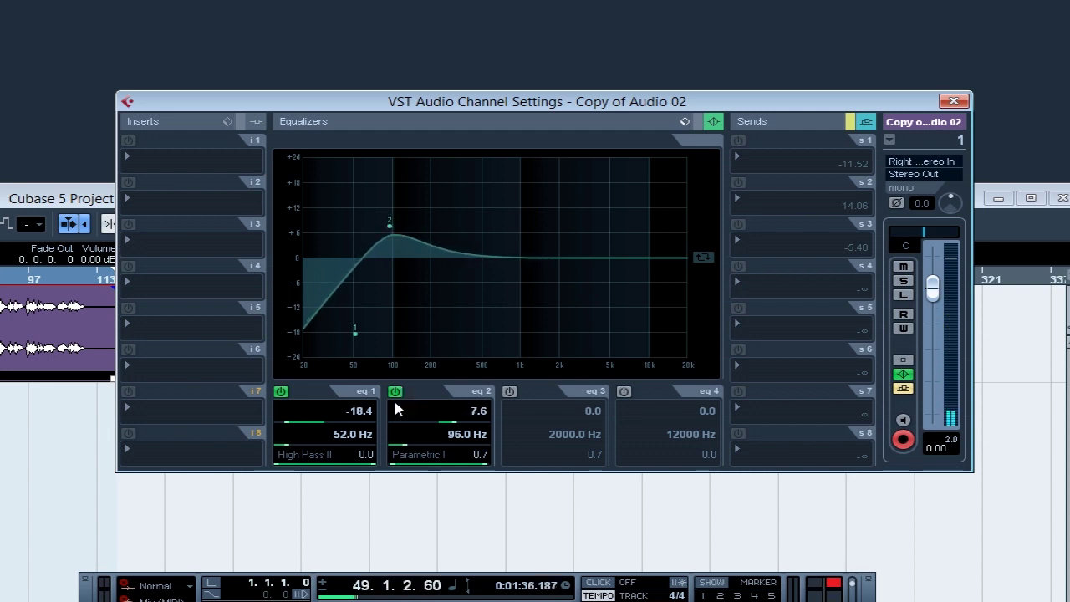
pyautogui.click(509, 391)
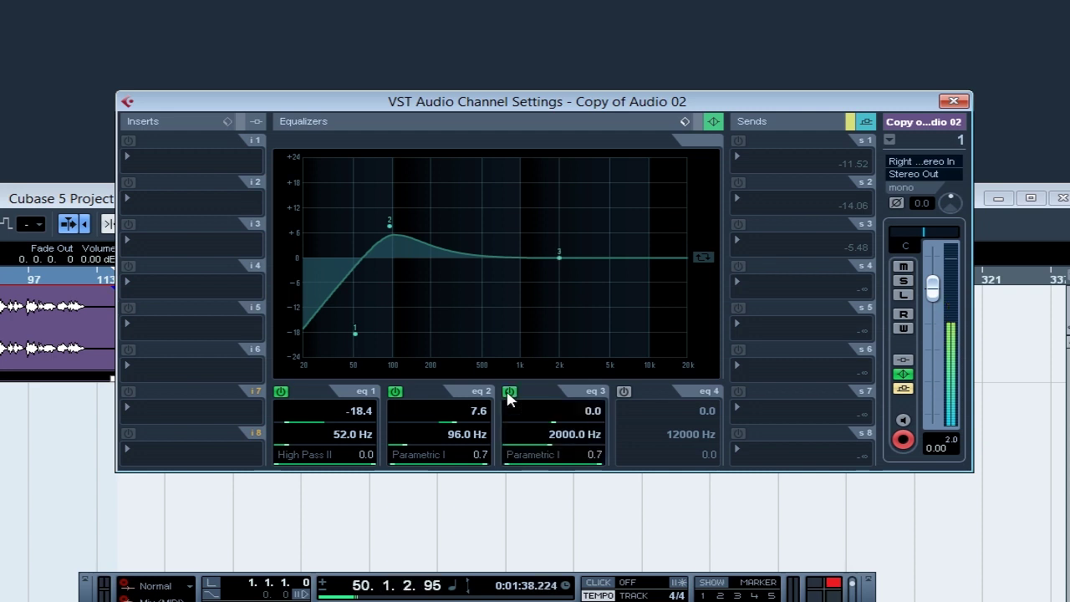
pyautogui.moveTo(557, 260); pyautogui.dragTo(522, 242)
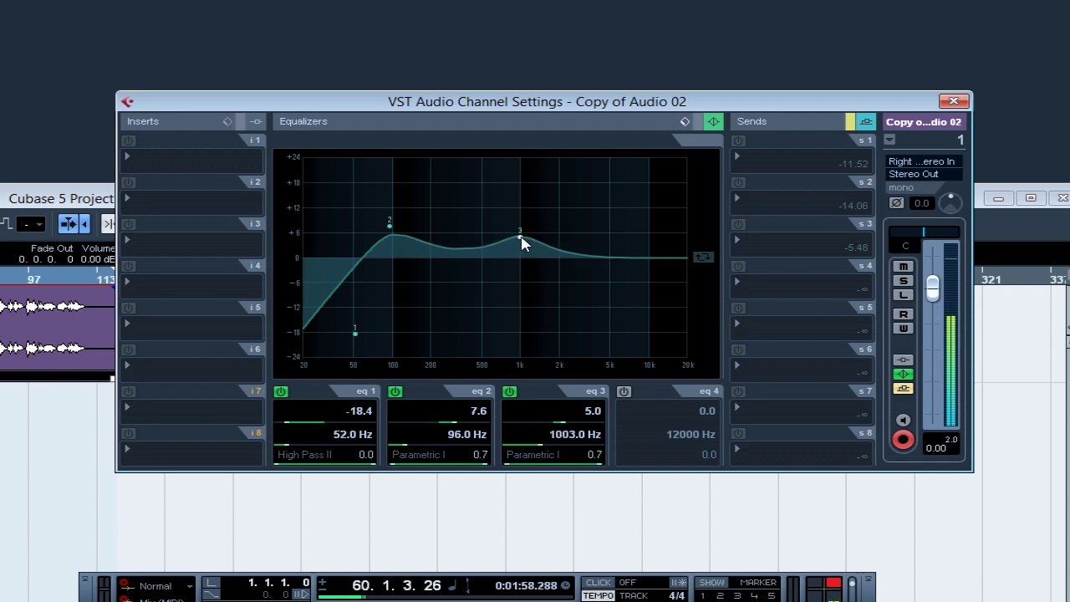
# Raise EQ band 2 to about 9.2 dB and move band 3 to about -8 dB at 506 Hz.
pyautogui.moveTo(389, 225)
pyautogui.mouseDown()
pyautogui.moveTo(390, 255)
pyautogui.moveTo(391, 221)
pyautogui.mouseUp()
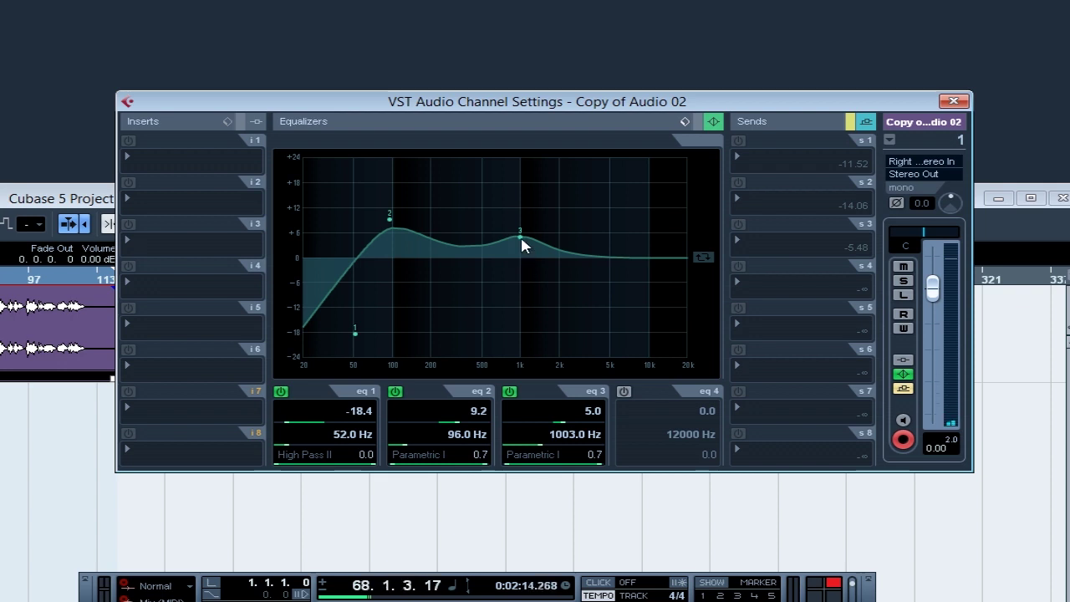
pyautogui.moveTo(520, 237); pyautogui.dragTo(509, 244)
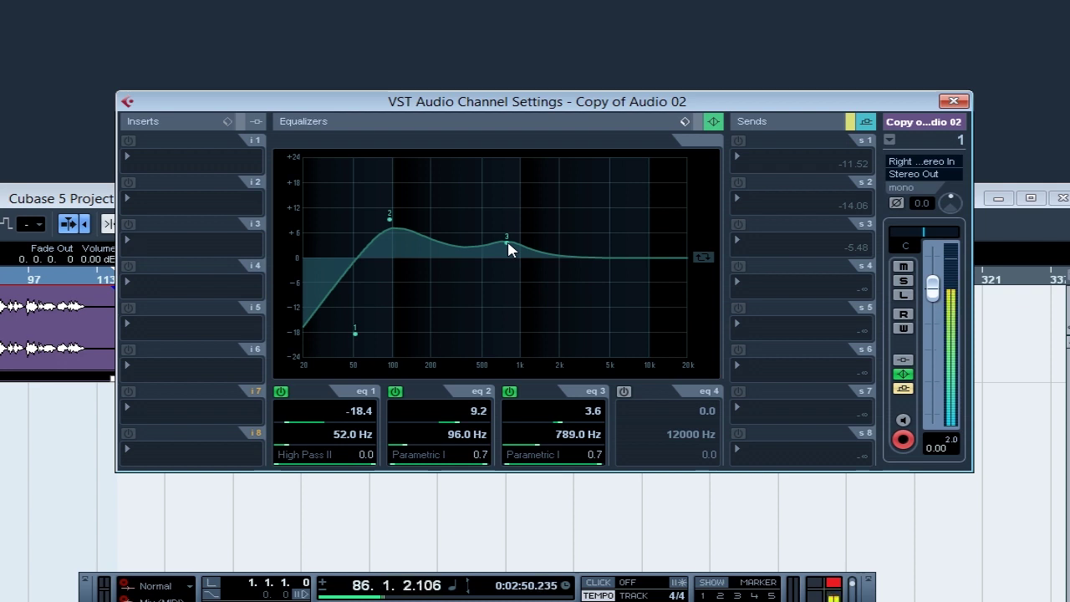
pyautogui.moveTo(505, 244); pyautogui.dragTo(482, 289)
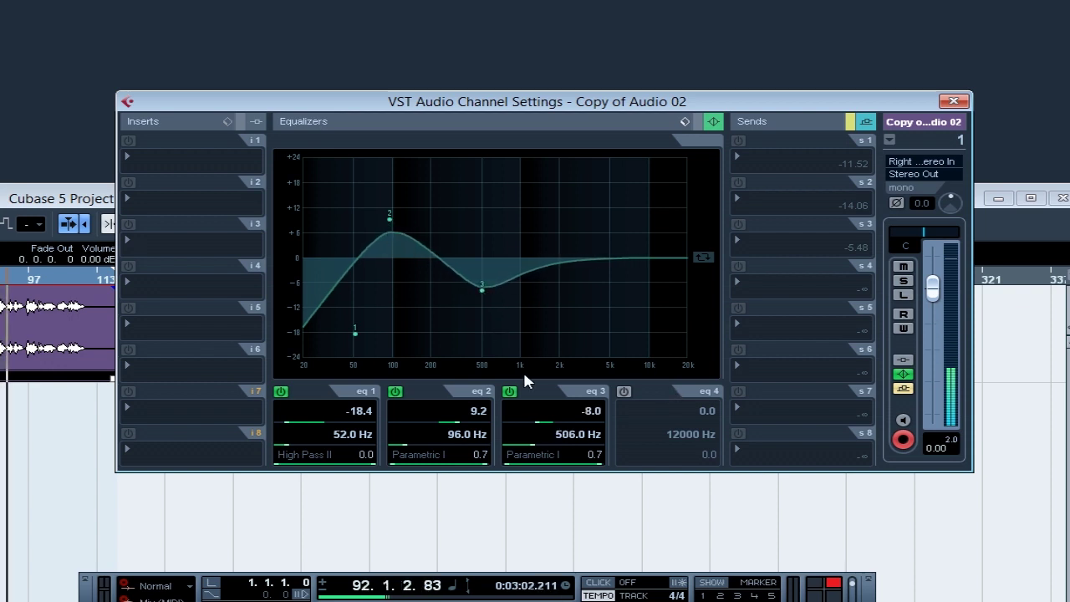
# Enable EQ band 4 and set its high shelf to about 18 dB at 2129 Hz.
pyautogui.click(626, 393)
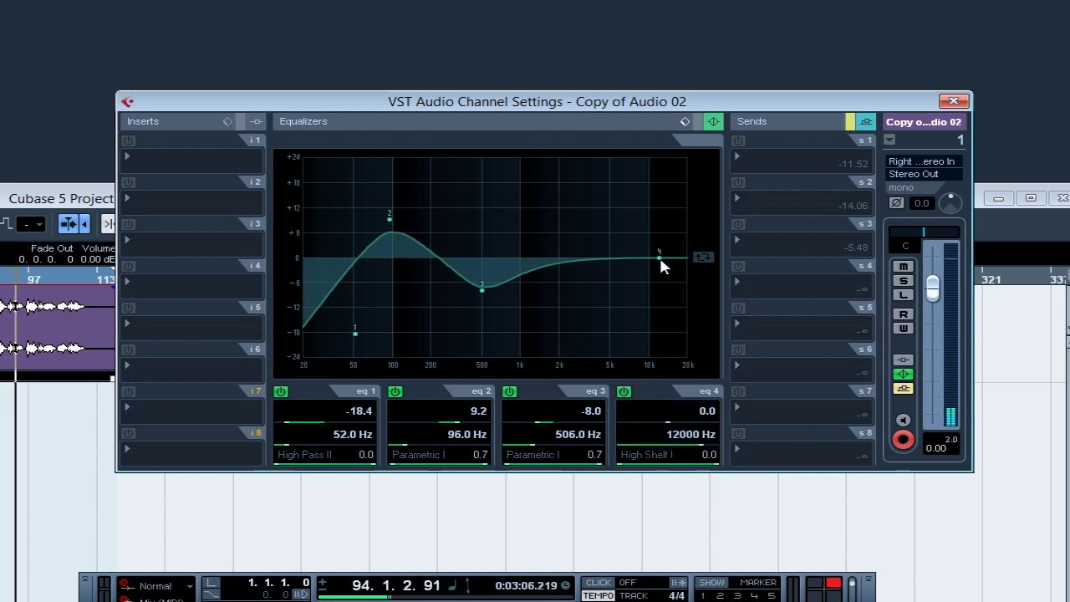
pyautogui.moveTo(661, 261); pyautogui.dragTo(611, 220)
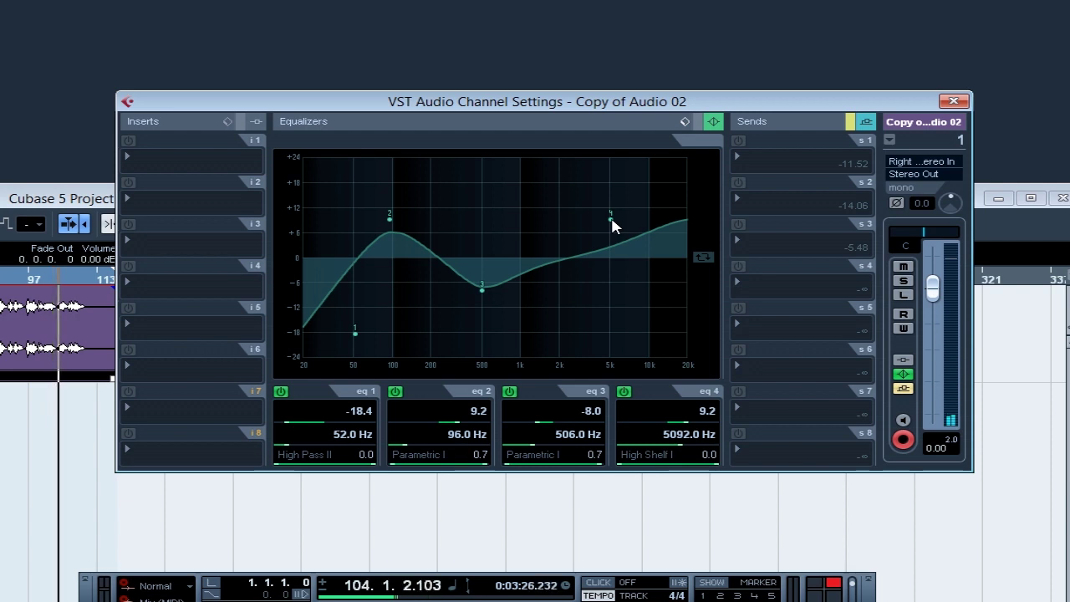
pyautogui.moveTo(611, 220); pyautogui.dragTo(560, 184)
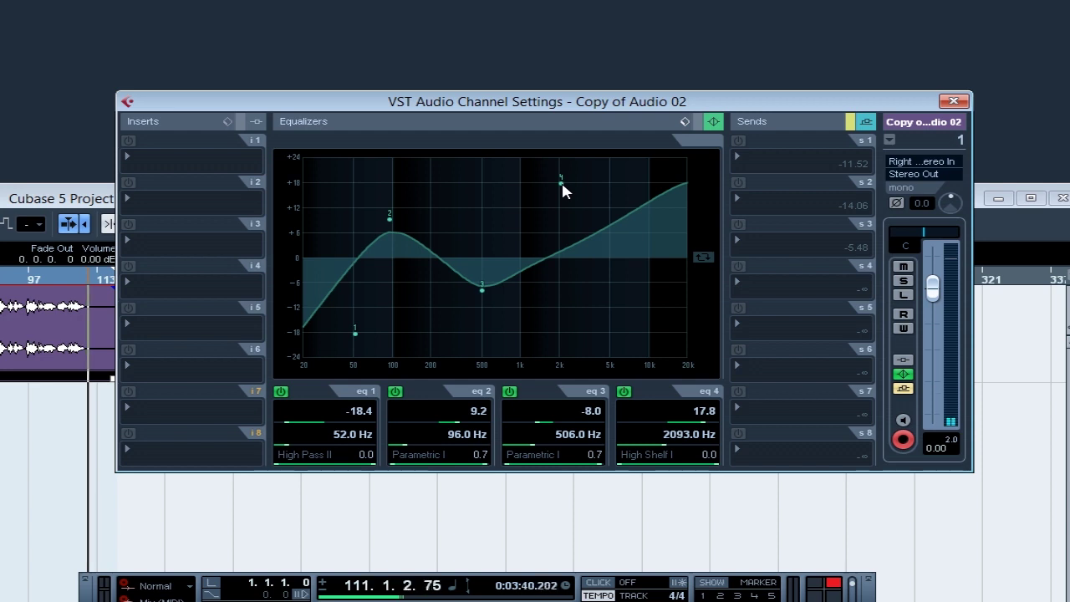
pyautogui.moveTo(562, 184)
pyautogui.mouseDown()
pyautogui.moveTo(564, 194)
pyautogui.moveTo(562, 182)
pyautogui.mouseUp()
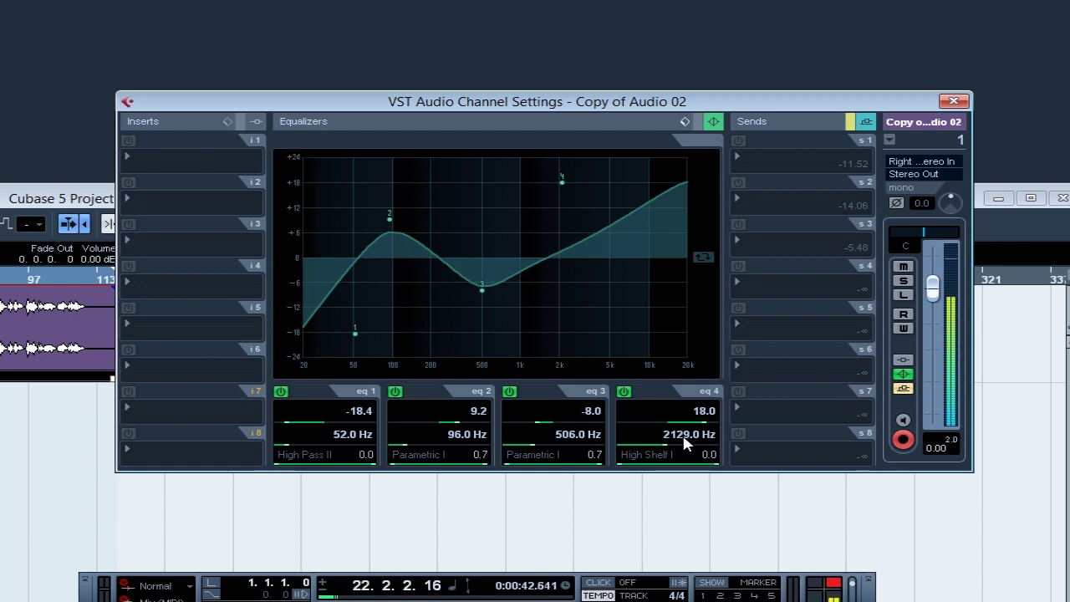
# Disable EQ bands 4, 3 and 2, leaving only band 1 active.
pyautogui.click(623, 391)
pyautogui.click(508, 393)
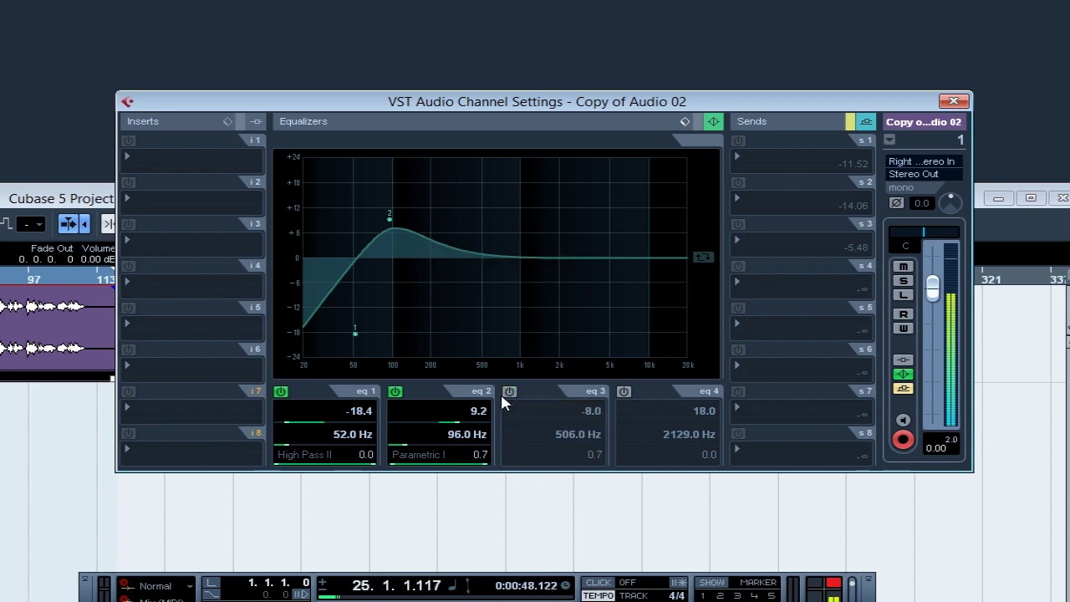
pyautogui.click(395, 393)
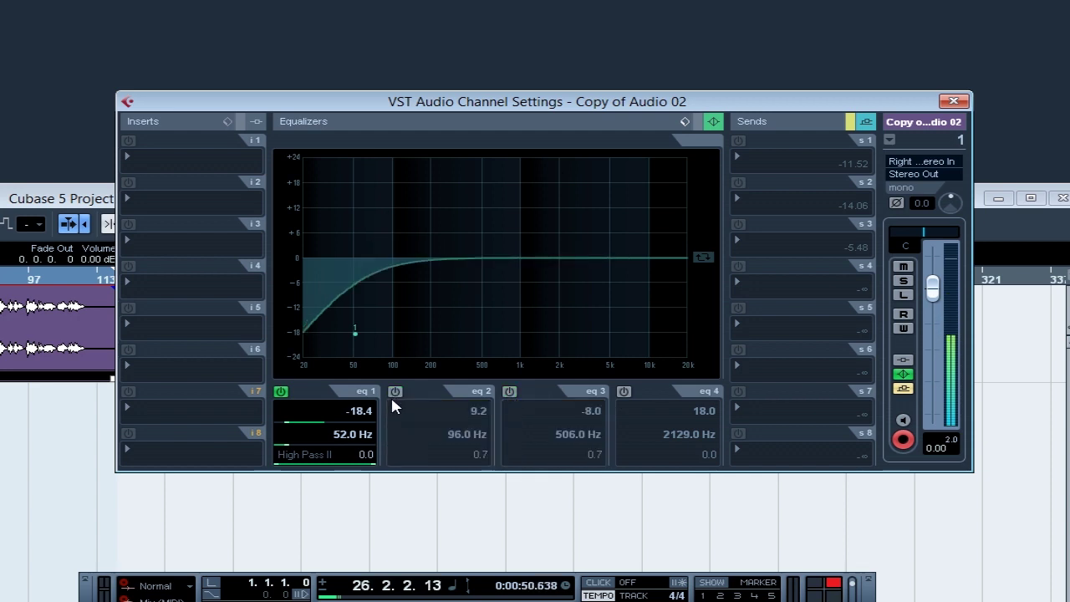
# Close the channel settings, maximize the project window and restart playback from about bar 8, just before the vocal begins.
pyautogui.click(953, 101)
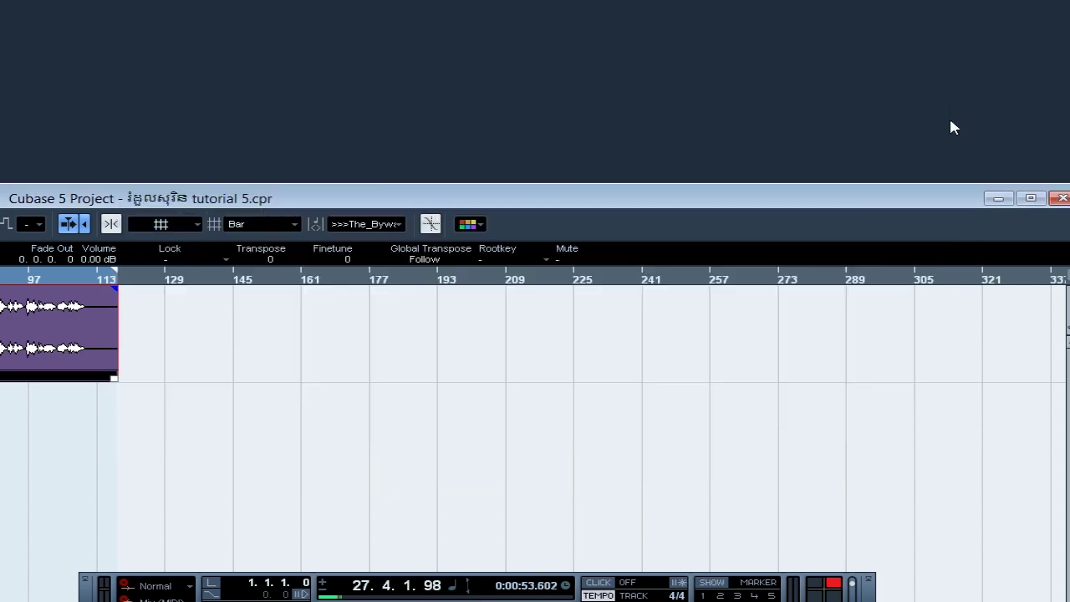
pyautogui.click(1030, 198)
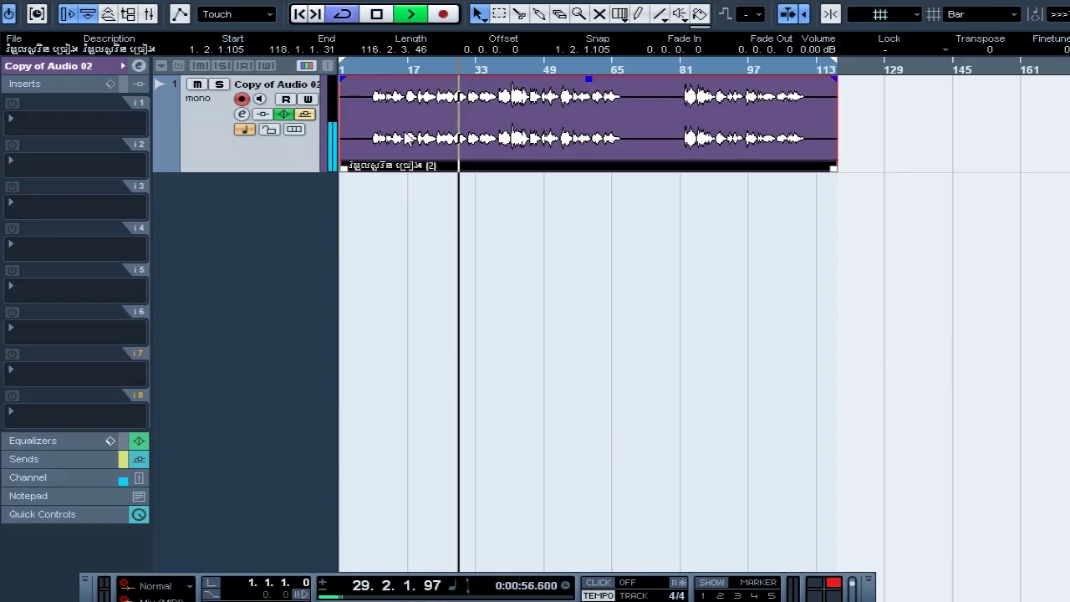
pyautogui.press('space')
pyautogui.click(371, 71)
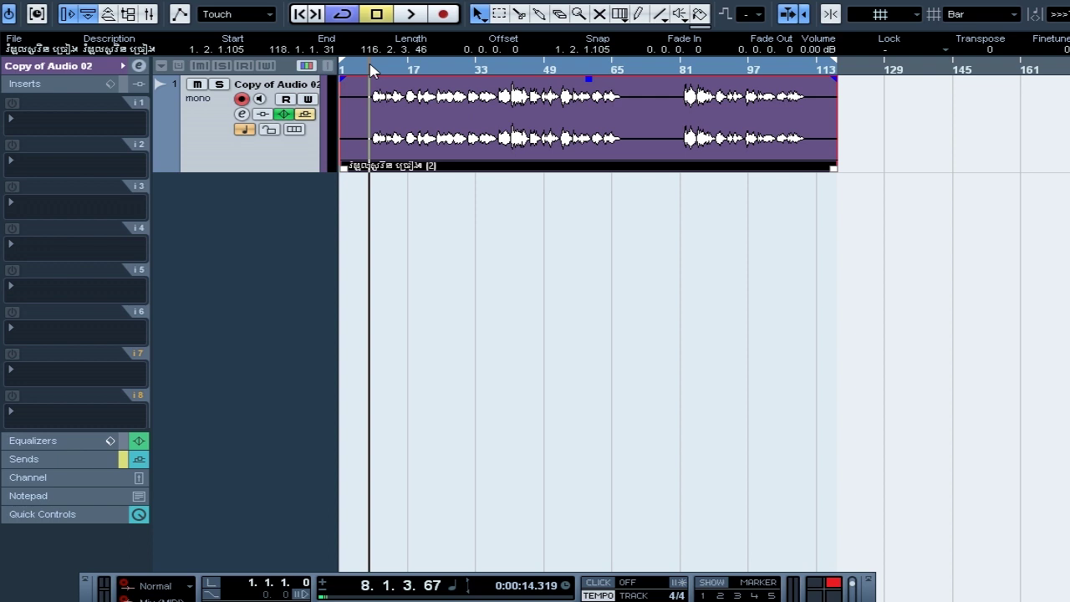
pyautogui.press('space')
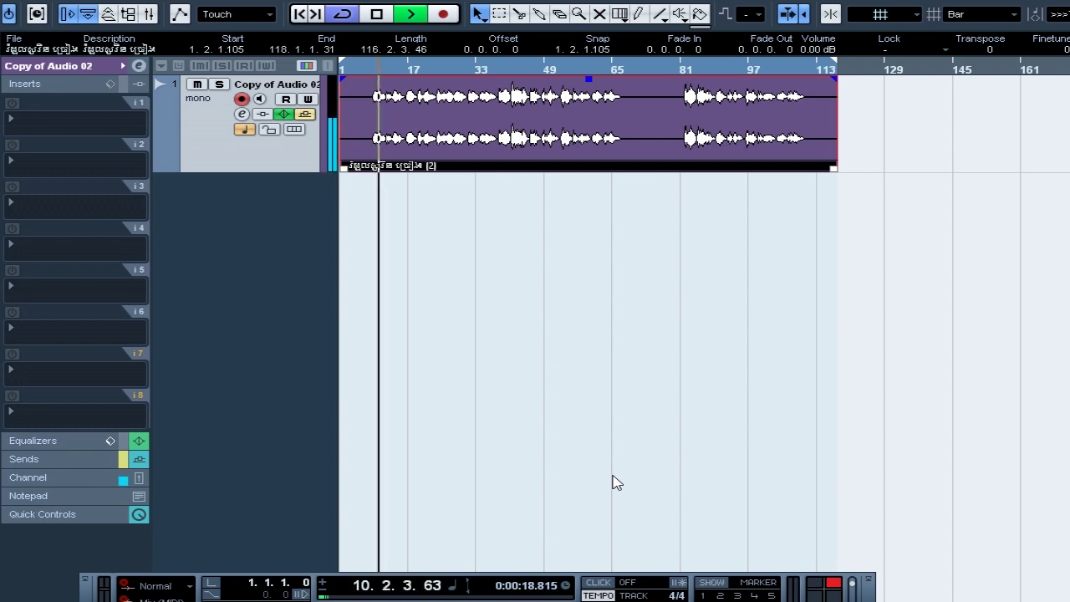
# Reopen the track's channel settings, switch EQ band 1 to Low Shelf IV and set it to about 12.6 dB at 481 Hz.
pyautogui.click(242, 114)
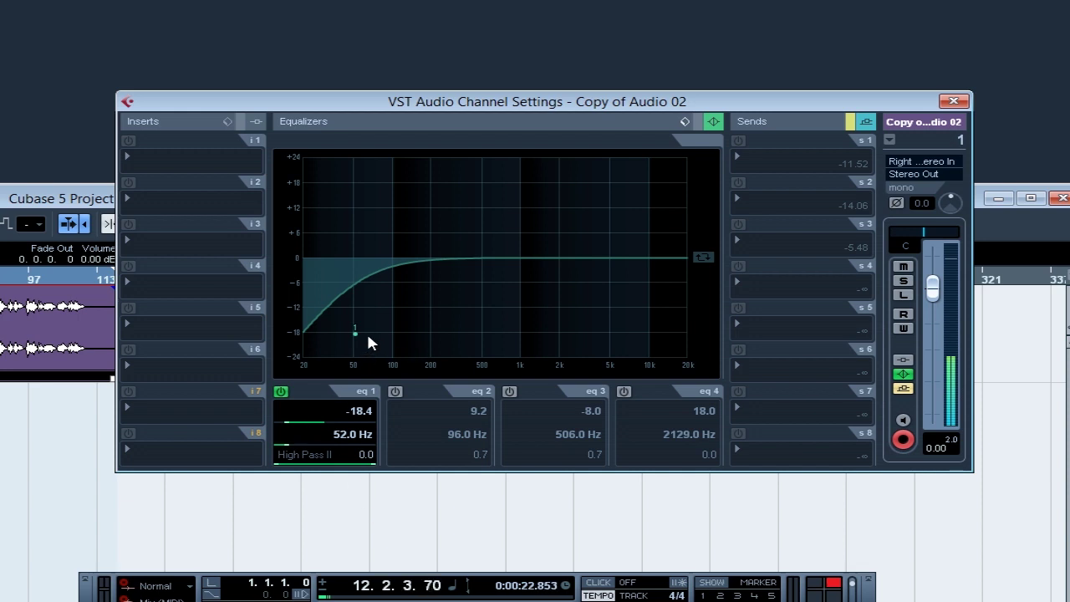
pyautogui.moveTo(354, 333); pyautogui.dragTo(306, 203)
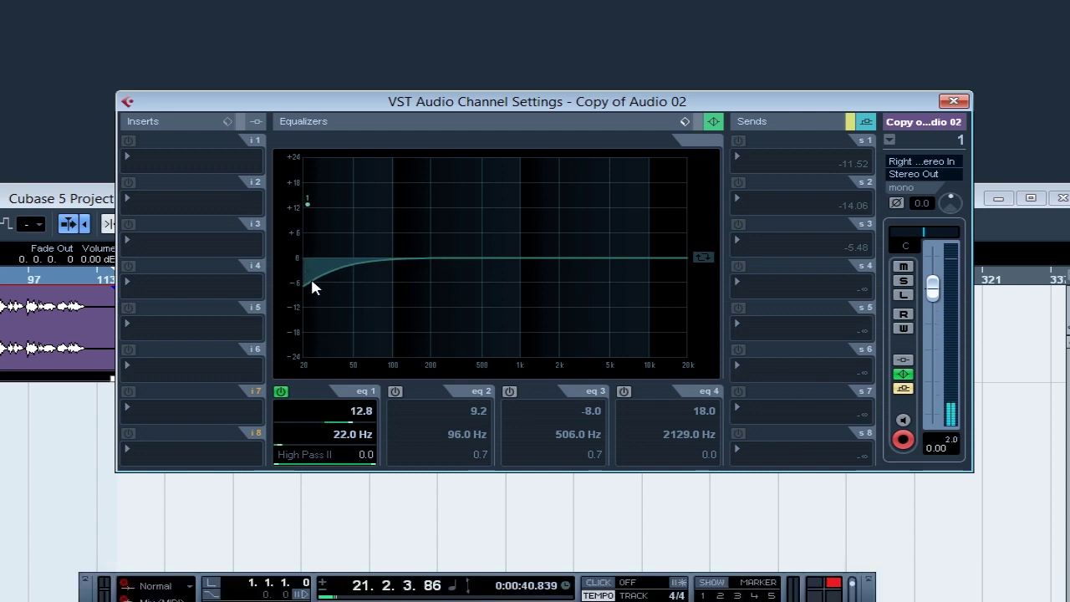
pyautogui.click(310, 451)
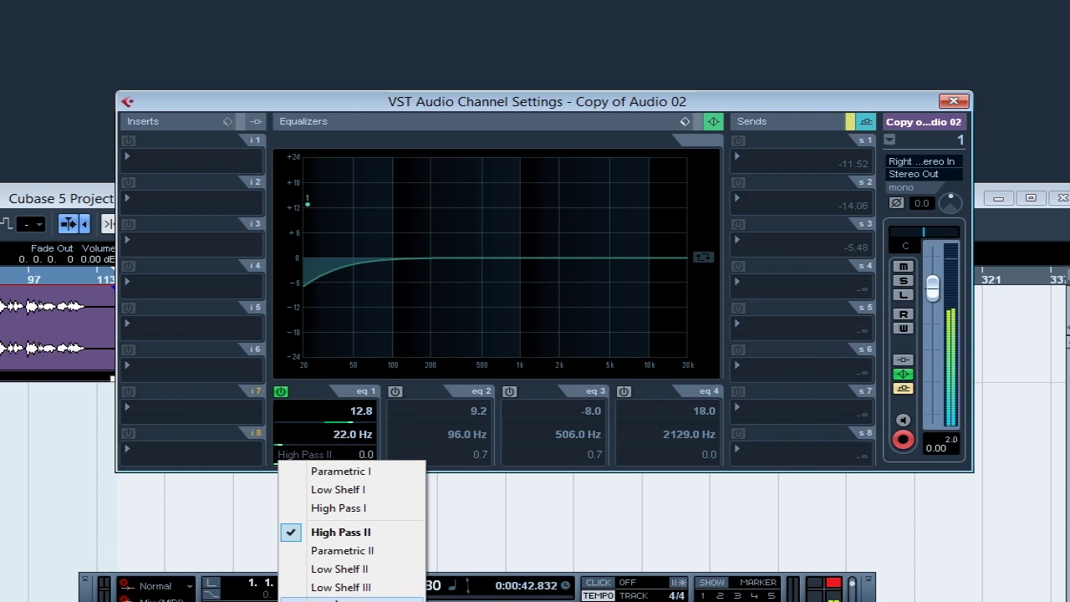
pyautogui.click(343, 601)
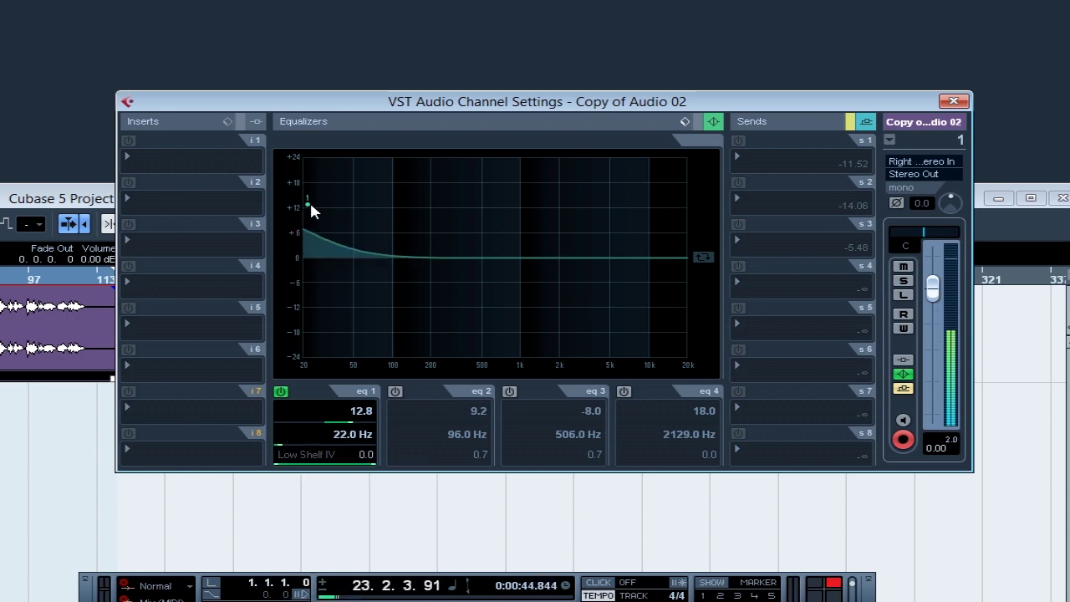
pyautogui.moveTo(310, 203); pyautogui.dragTo(481, 205)
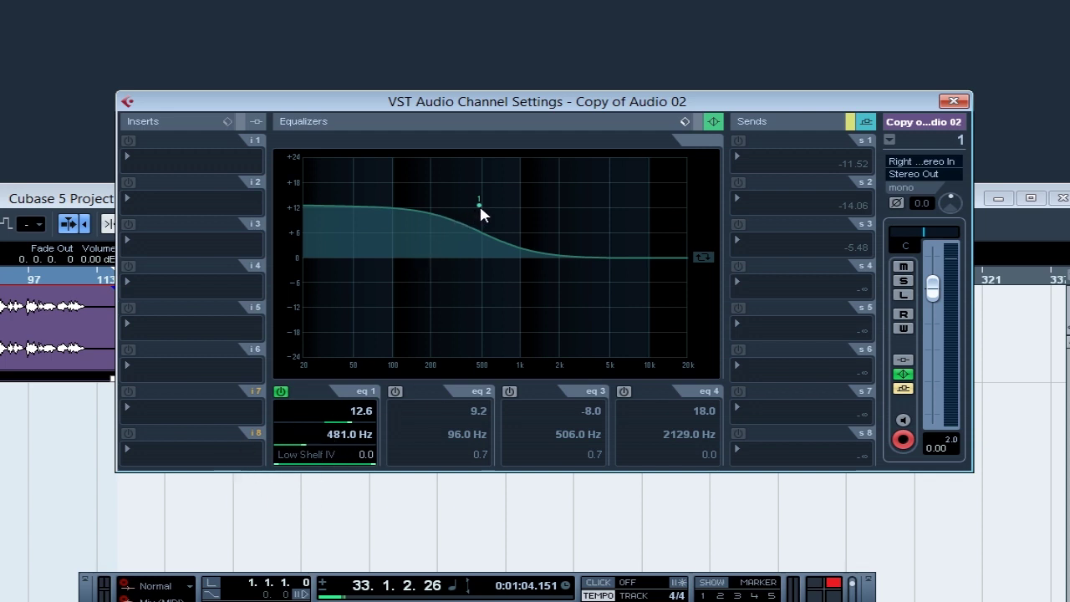
# Show the transport panel again and move EQ band 1 to about -17 dB at 47 Hz.
pyautogui.click(349, 440)
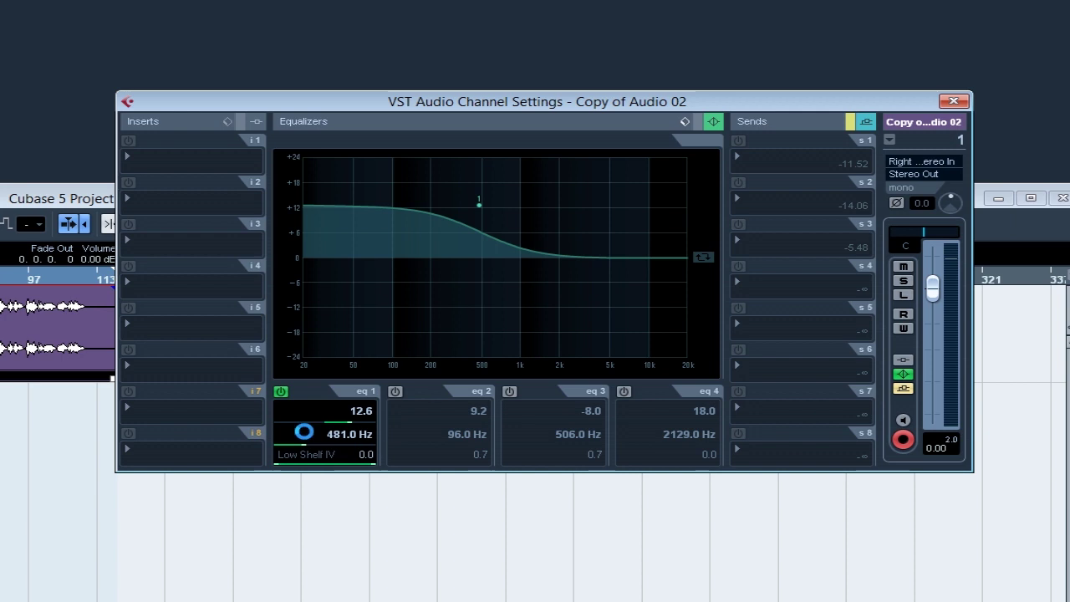
pyautogui.press('F2')
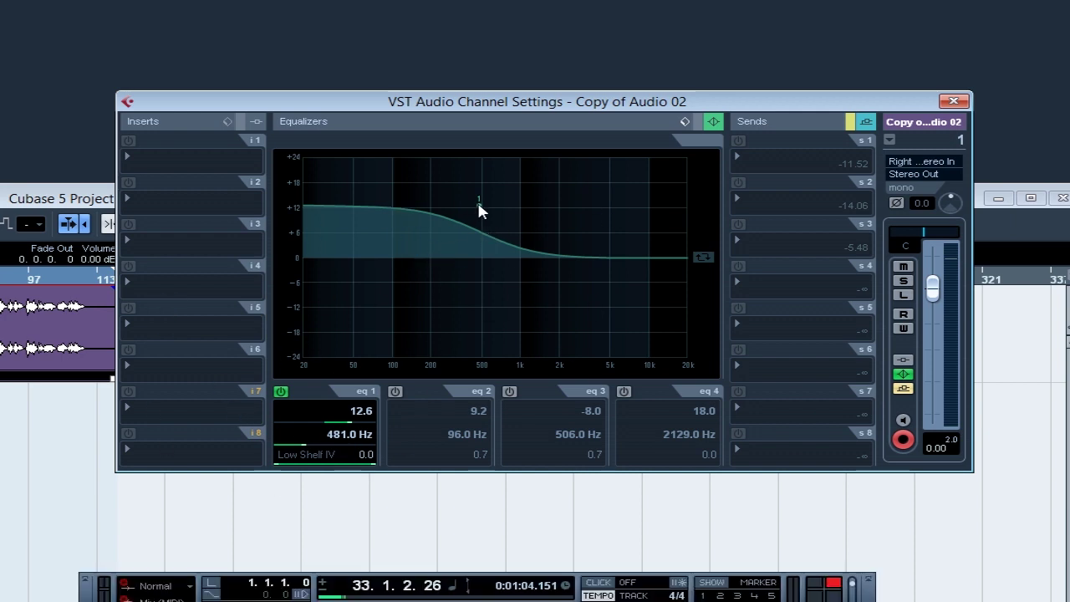
pyautogui.moveTo(479, 204); pyautogui.dragTo(352, 336)
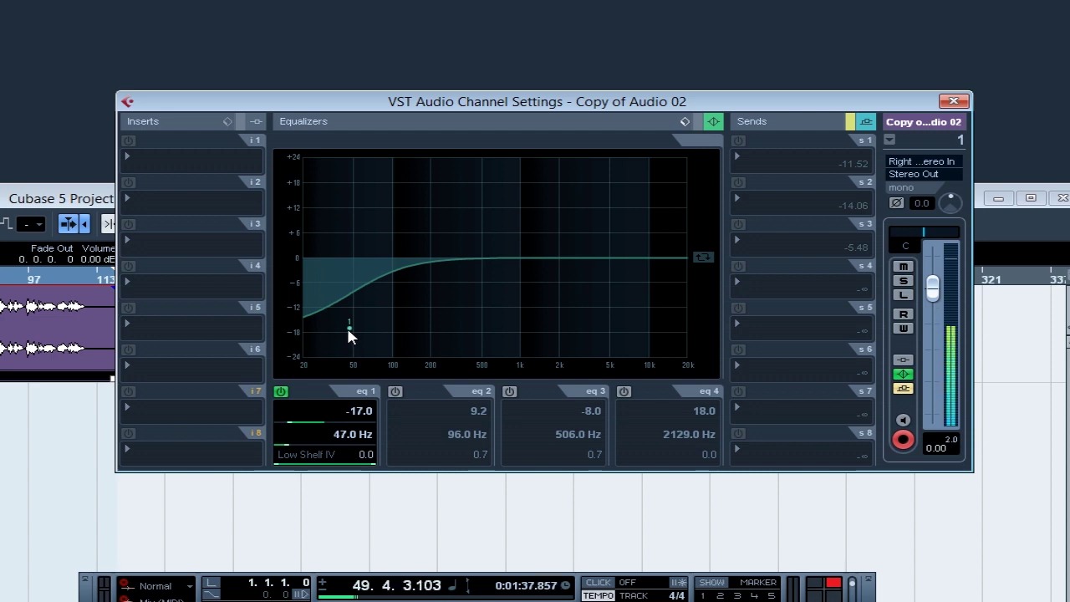
# Fine-tune EQ band 1 to -17 dB at 49 Hz, then enable band 2 and move it to about 12 dB at 98 Hz.
pyautogui.moveTo(351, 334); pyautogui.dragTo(353, 332)
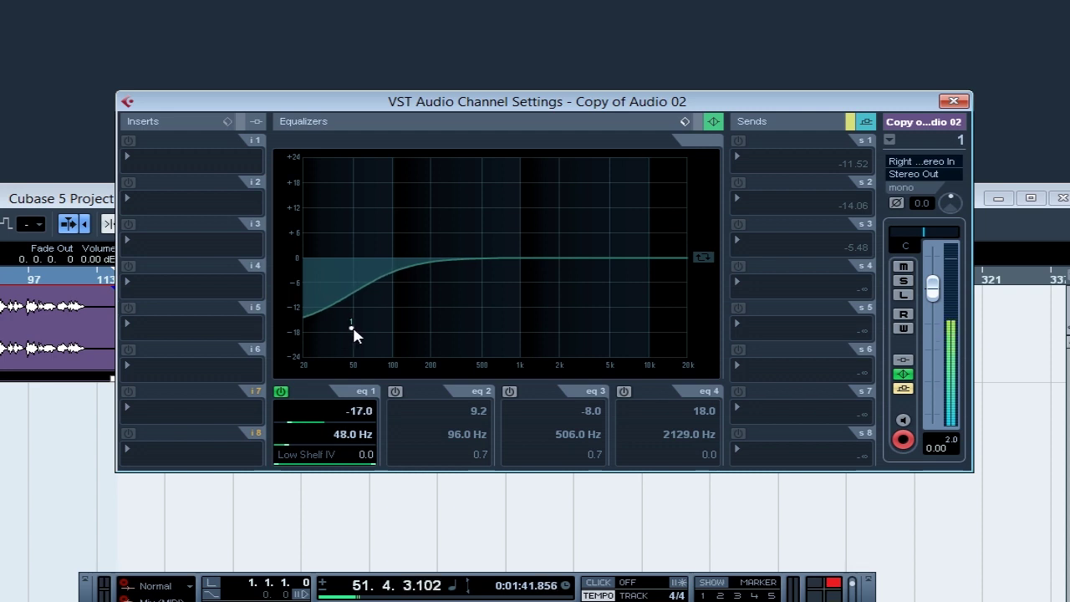
pyautogui.moveTo(352, 335); pyautogui.dragTo(354, 335)
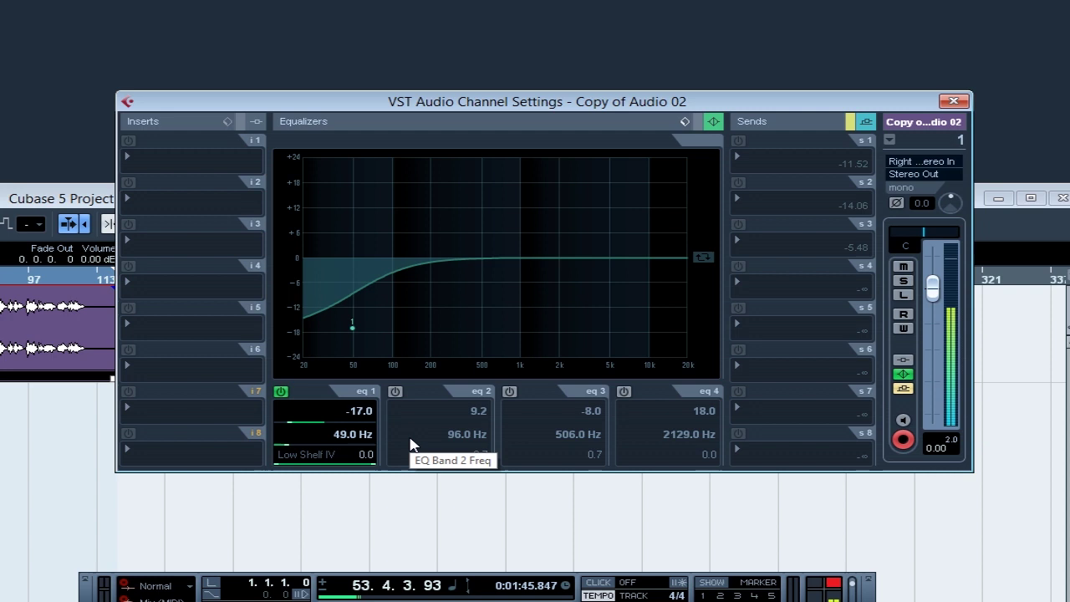
pyautogui.click(396, 392)
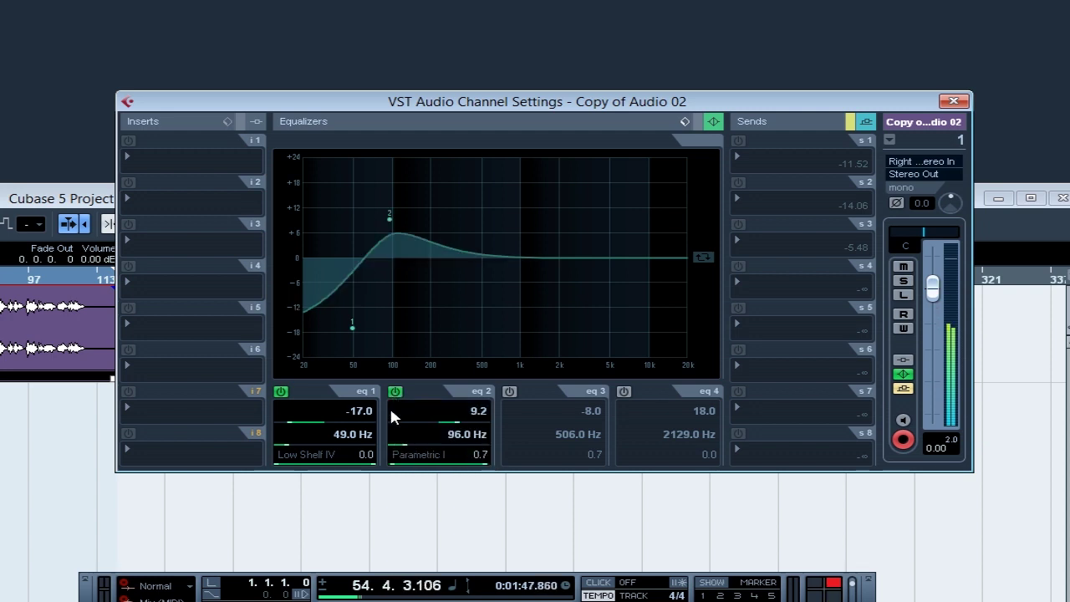
pyautogui.moveTo(391, 221)
pyautogui.mouseDown()
pyautogui.moveTo(404, 300)
pyautogui.moveTo(396, 282)
pyautogui.moveTo(449, 287)
pyautogui.moveTo(397, 282)
pyautogui.moveTo(396, 223)
pyautogui.mouseUp()
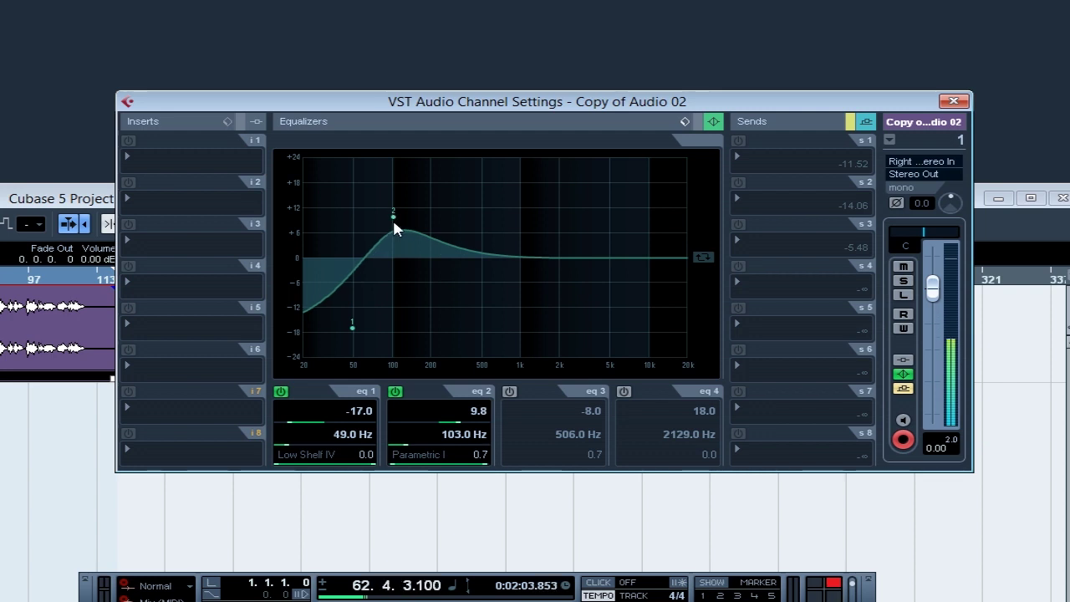
pyautogui.moveTo(396, 220)
pyautogui.mouseDown()
pyautogui.moveTo(396, 234)
pyautogui.moveTo(392, 209)
pyautogui.mouseUp()
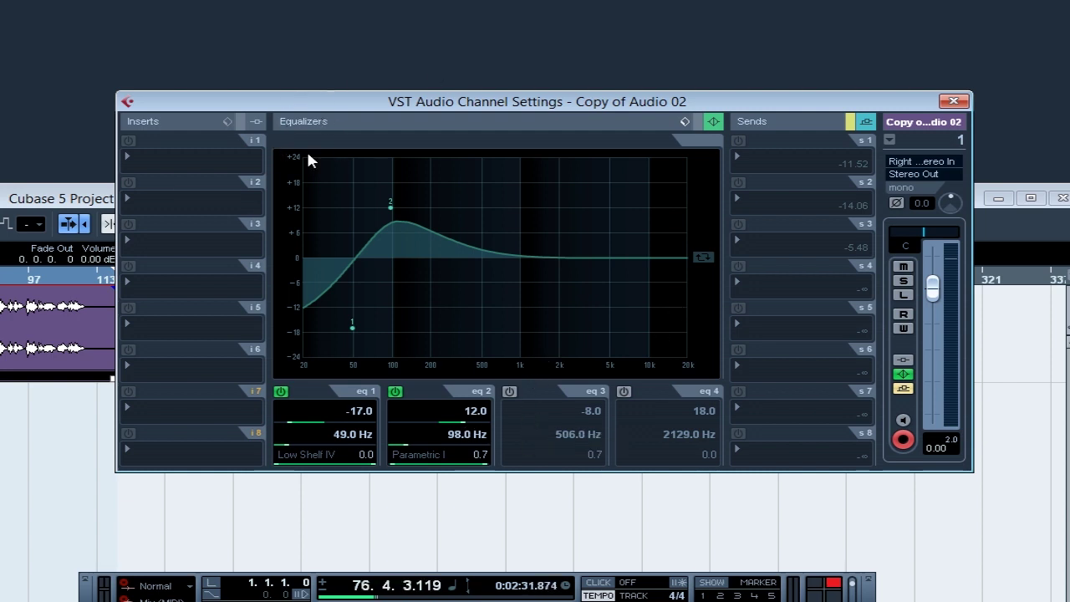
# Enable EQ bands 3 and 4, moving band 3 to about -7.8 dB at 489 Hz and band 4 to about 11.4 dB at 1988 Hz.
pyautogui.click(510, 392)
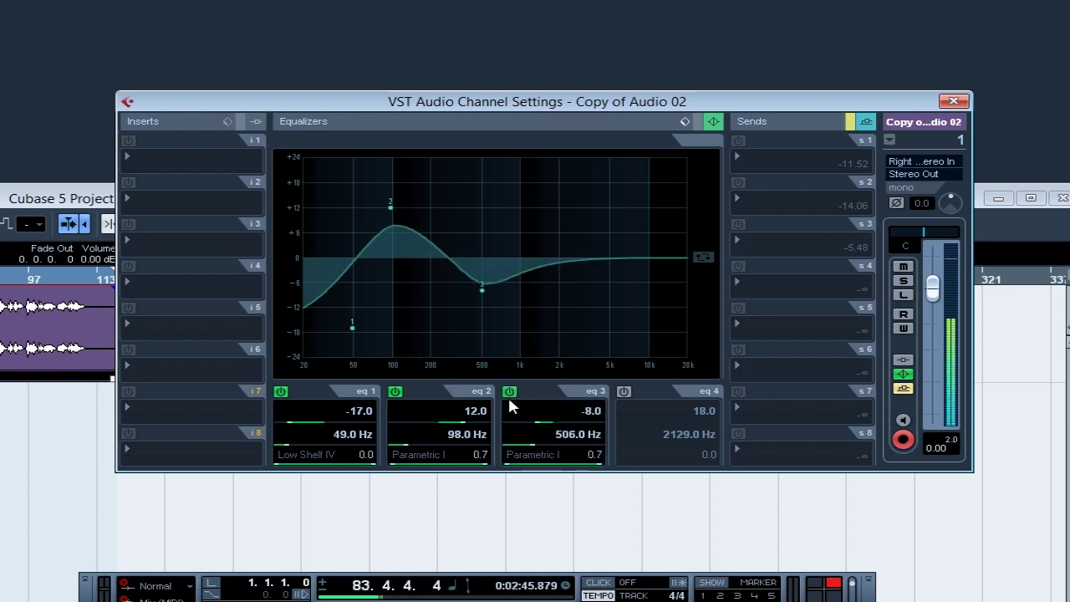
pyautogui.moveTo(483, 289)
pyautogui.mouseDown()
pyautogui.moveTo(537, 293)
pyautogui.moveTo(497, 289)
pyautogui.moveTo(497, 231)
pyautogui.moveTo(495, 305)
pyautogui.moveTo(504, 289)
pyautogui.moveTo(574, 287)
pyautogui.moveTo(434, 289)
pyautogui.moveTo(492, 296)
pyautogui.moveTo(480, 287)
pyautogui.mouseUp()
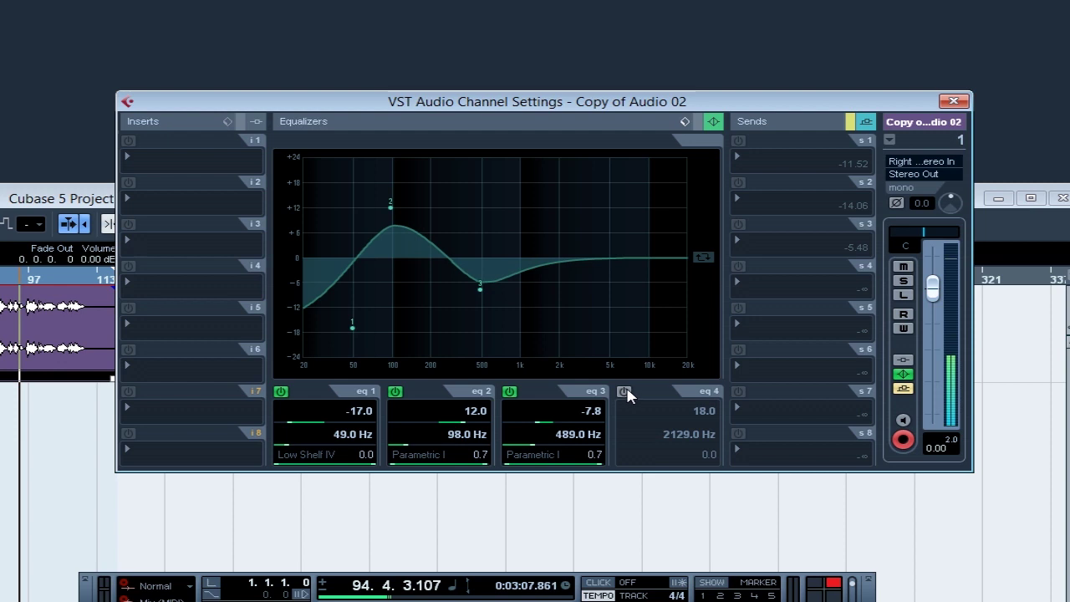
pyautogui.click(624, 392)
pyautogui.moveTo(561, 182); pyautogui.dragTo(560, 213)
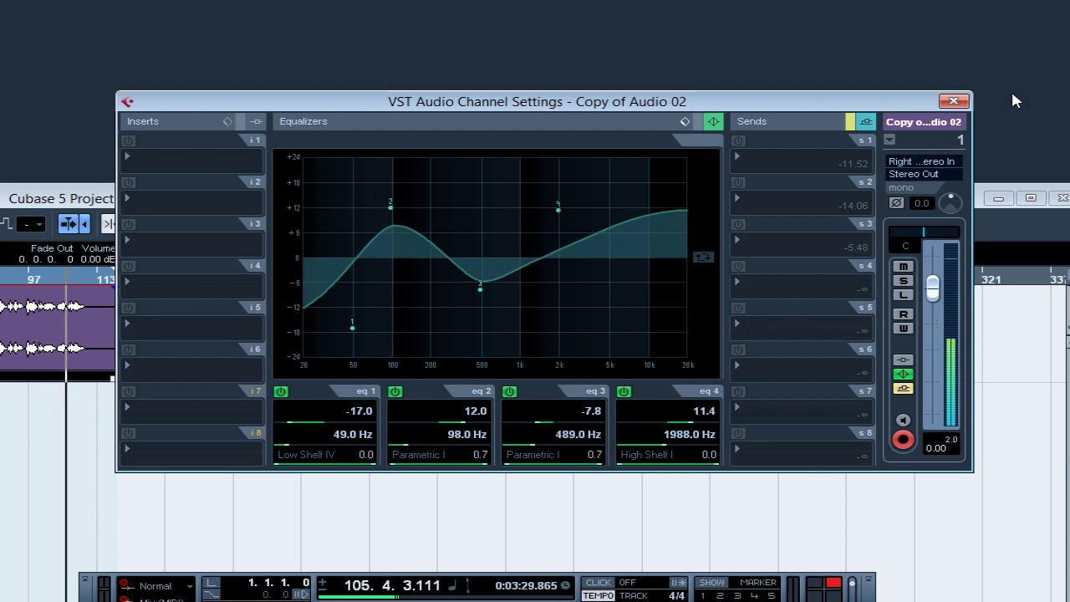
# Close the channel settings, maximize the project window and restart playback from about bar 8 to hear all four bands.
pyautogui.click(953, 101)
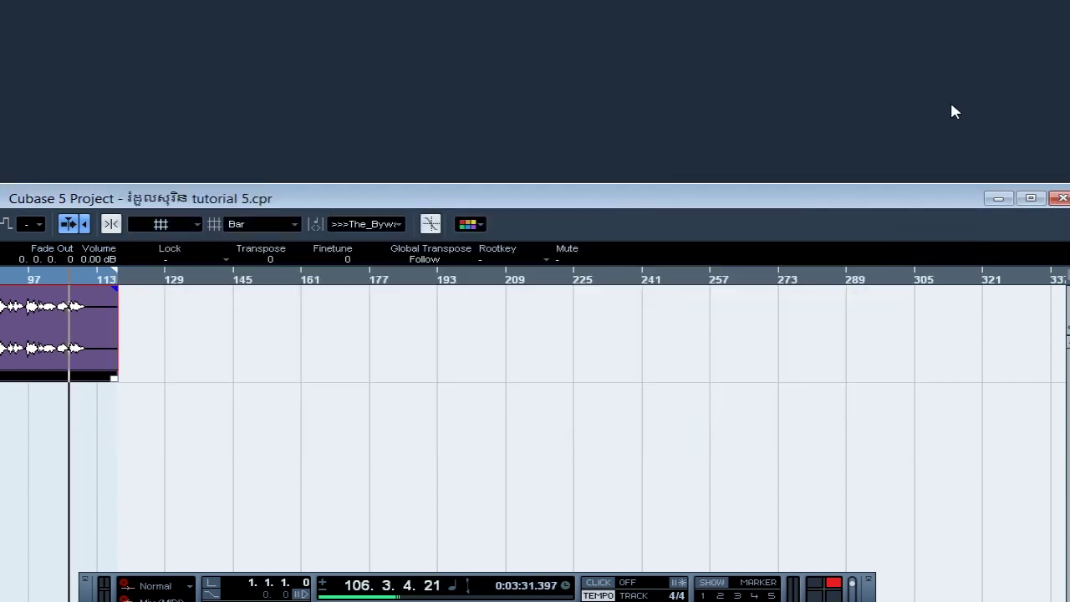
pyautogui.click(1030, 199)
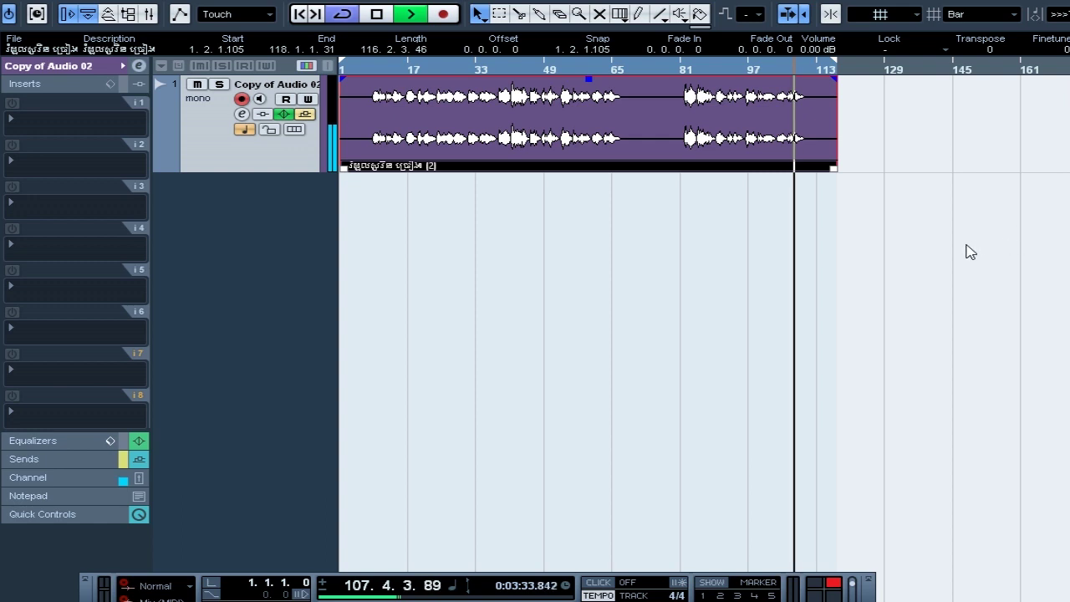
pyautogui.click(373, 73)
pyautogui.press('space')
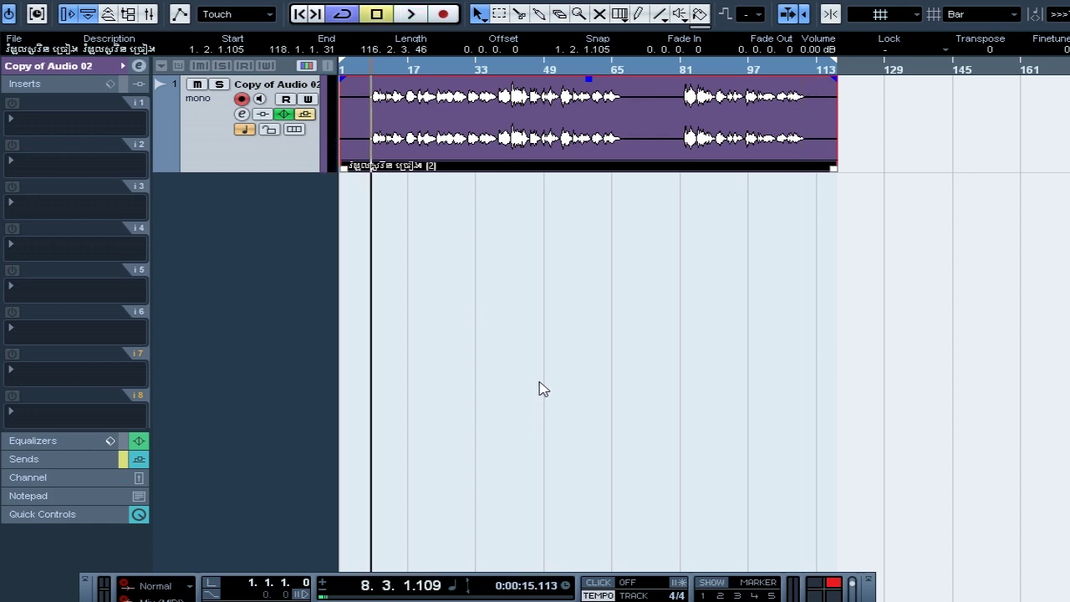
pyautogui.press('space')
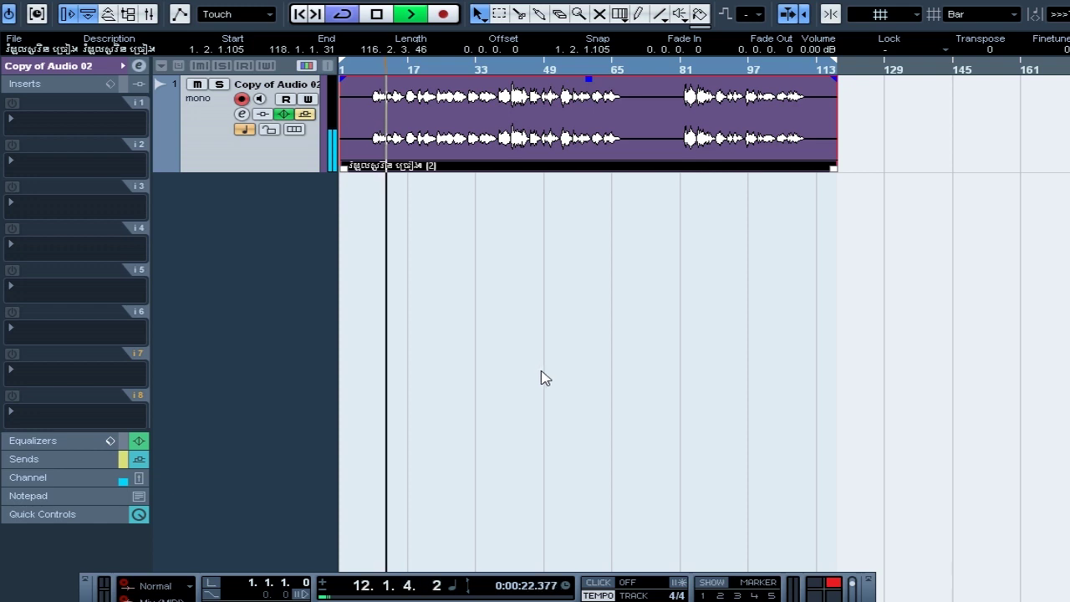
# Reopen the channel settings and adjust band 4 to about 12.2 dB at 621 Hz, band 3 to -8 dB and band 1 to -16.4 dB at 48 Hz.
pyautogui.click(242, 114)
pyautogui.moveTo(557, 207); pyautogui.dragTo(491, 206)
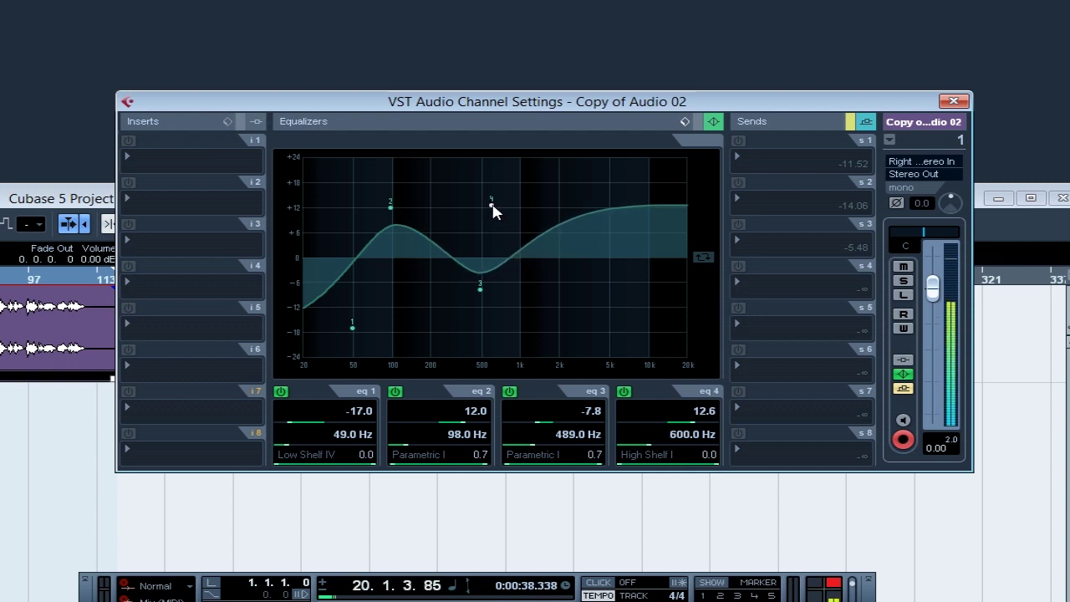
pyautogui.moveTo(481, 290)
pyautogui.mouseDown()
pyautogui.moveTo(429, 299)
pyautogui.moveTo(482, 291)
pyautogui.mouseUp()
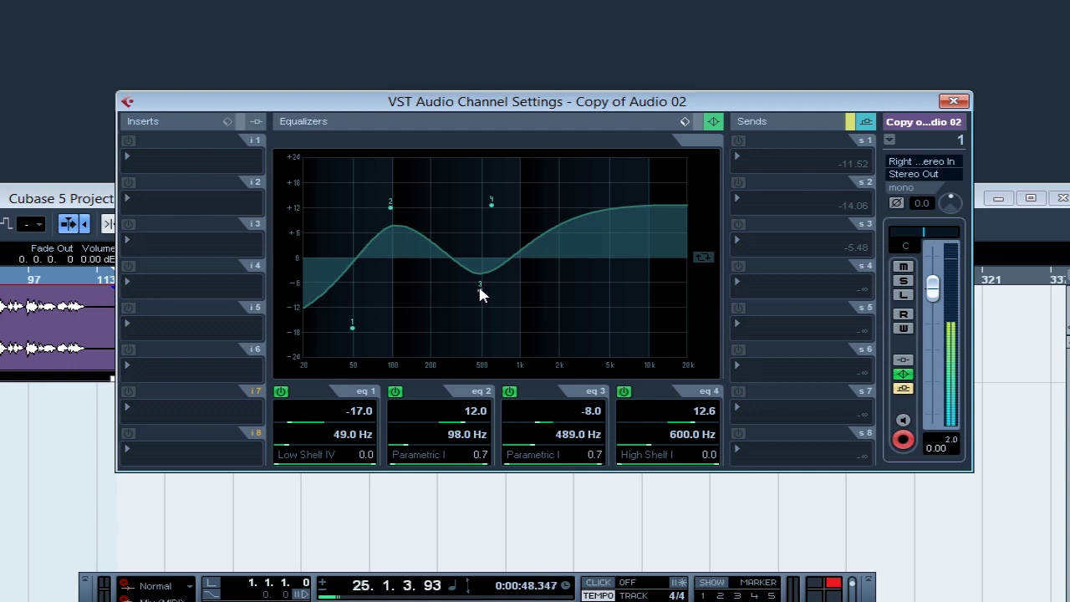
pyautogui.moveTo(494, 206); pyautogui.dragTo(496, 209)
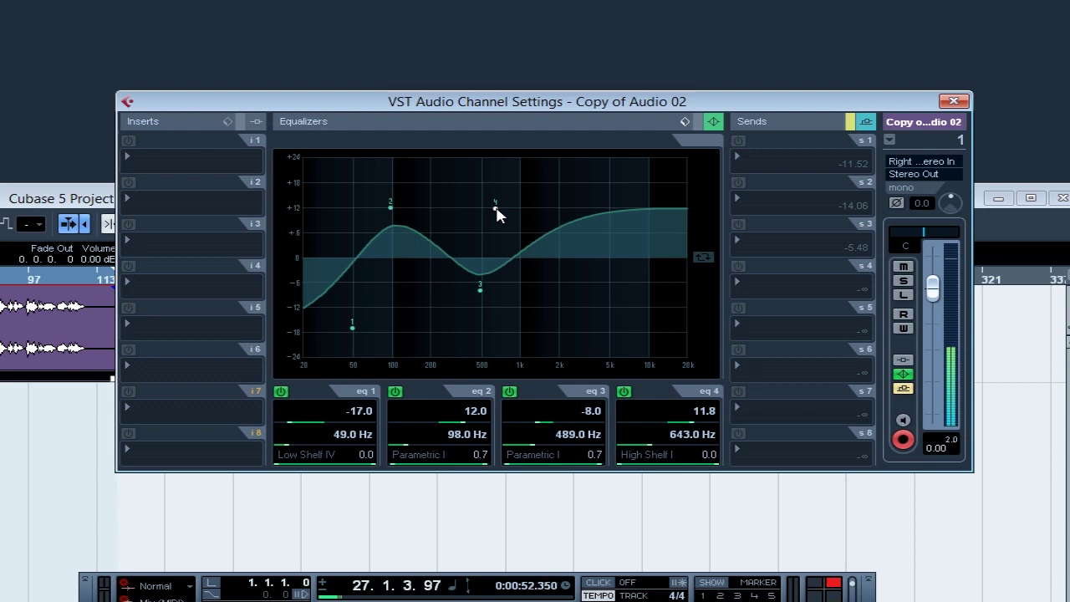
pyautogui.moveTo(496, 209); pyautogui.dragTo(494, 208)
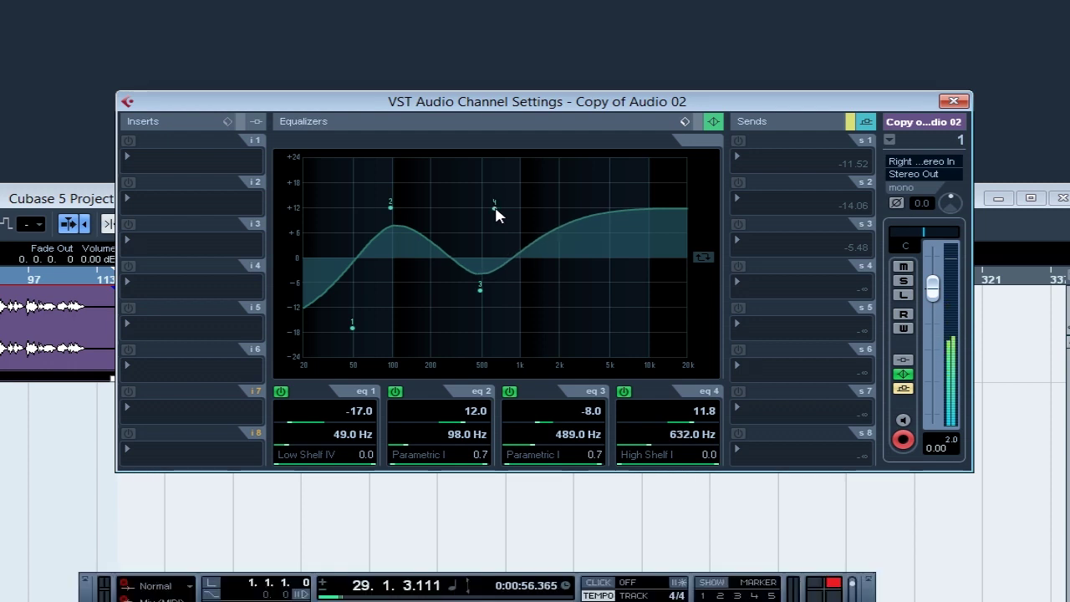
pyautogui.moveTo(495, 209)
pyautogui.mouseDown()
pyautogui.moveTo(496, 227)
pyautogui.moveTo(494, 209)
pyautogui.mouseUp()
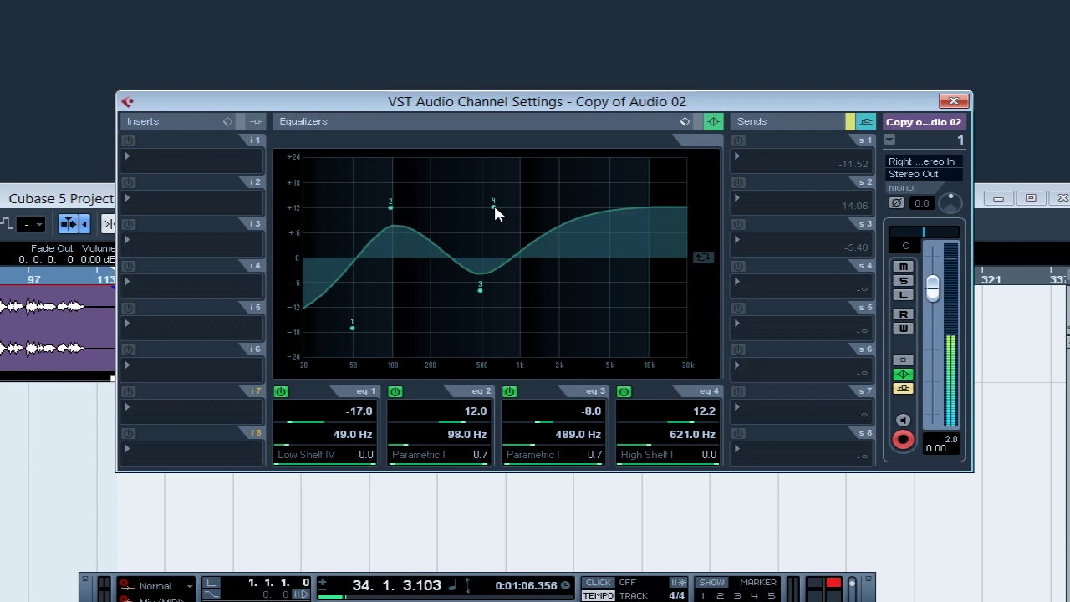
pyautogui.moveTo(351, 325)
pyautogui.mouseDown()
pyautogui.moveTo(313, 317)
pyautogui.moveTo(329, 285)
pyautogui.moveTo(325, 347)
pyautogui.moveTo(364, 311)
pyautogui.moveTo(344, 327)
pyautogui.moveTo(354, 332)
pyautogui.mouseUp()
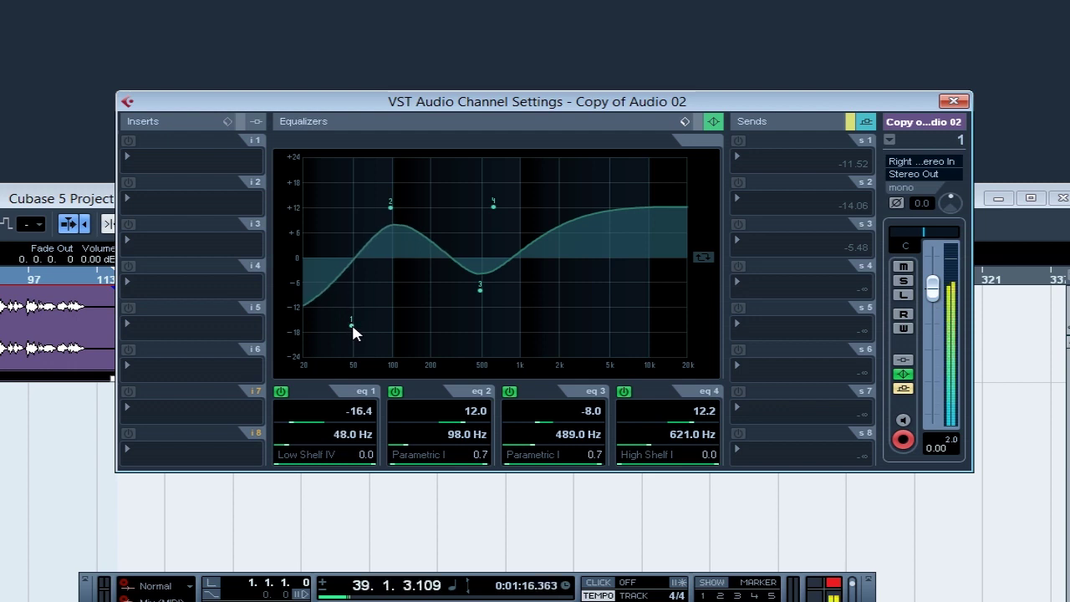
# Audition Low Shelf III, Low Shelf IV, Low Shelf II and Parametric II in turn as the filter type of EQ band 1.
pyautogui.click(311, 457)
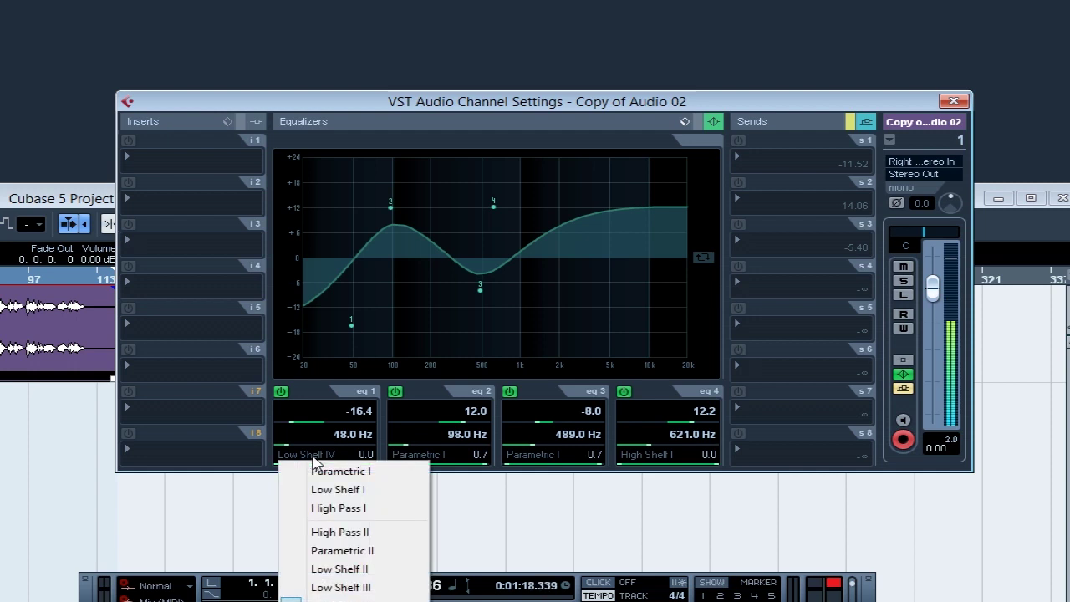
pyautogui.click(340, 586)
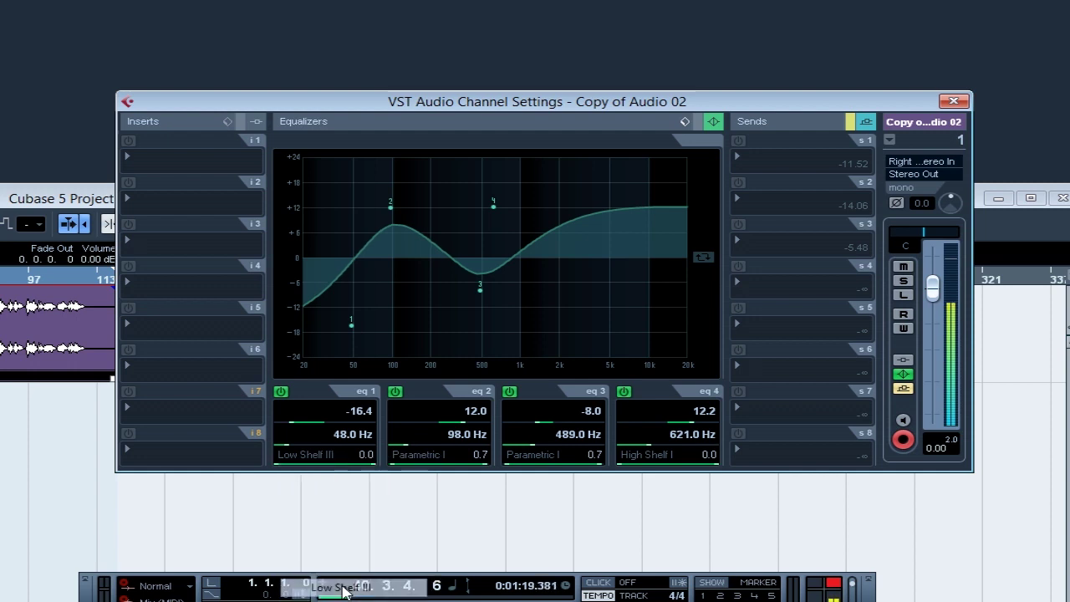
pyautogui.click(319, 456)
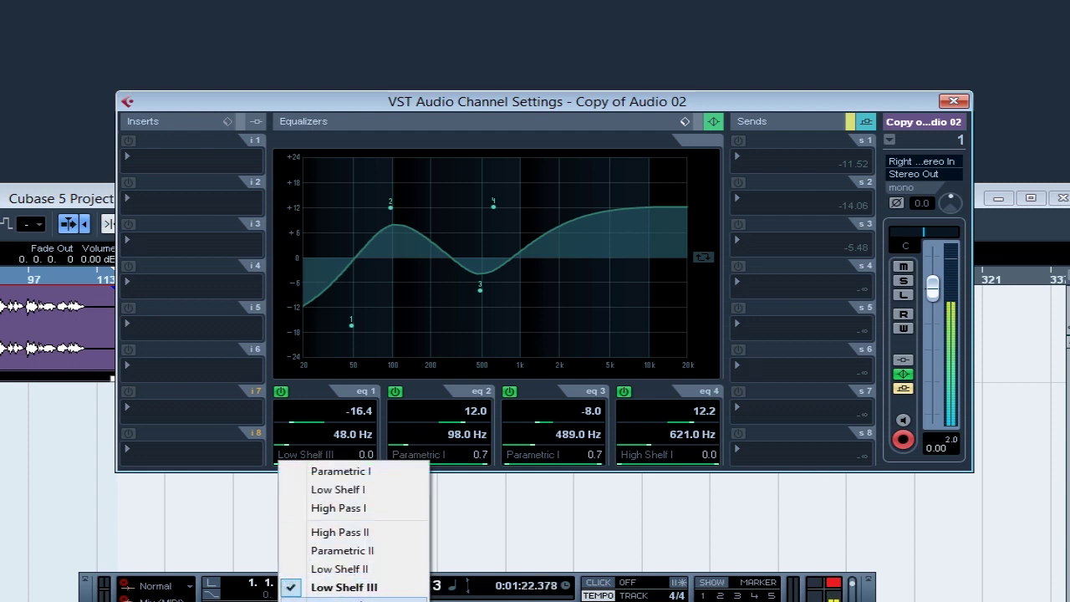
pyautogui.click(339, 598)
pyautogui.click(284, 458)
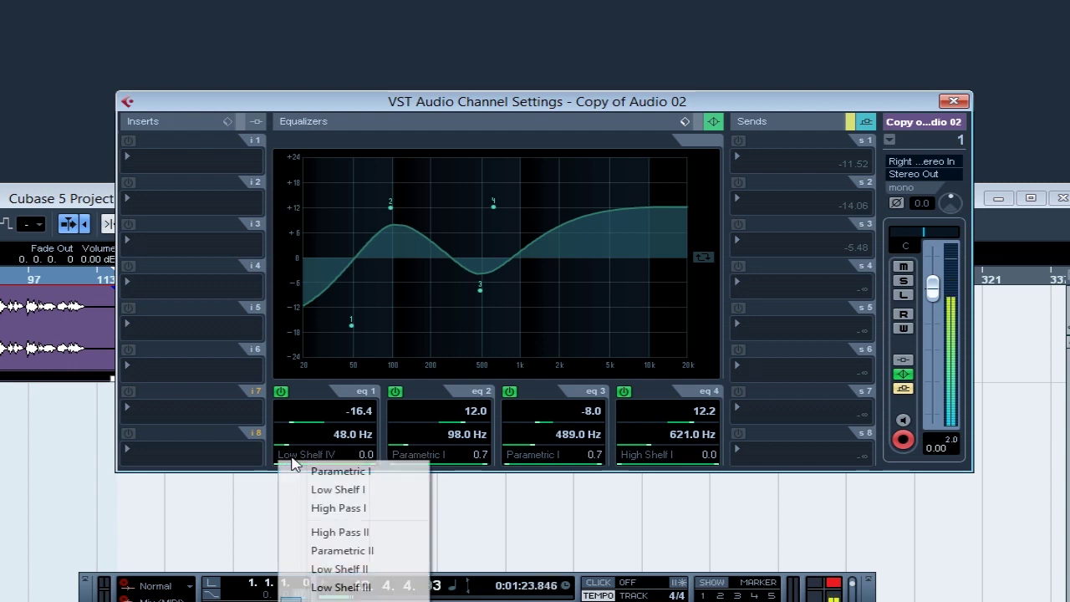
pyautogui.click(337, 569)
pyautogui.click(325, 460)
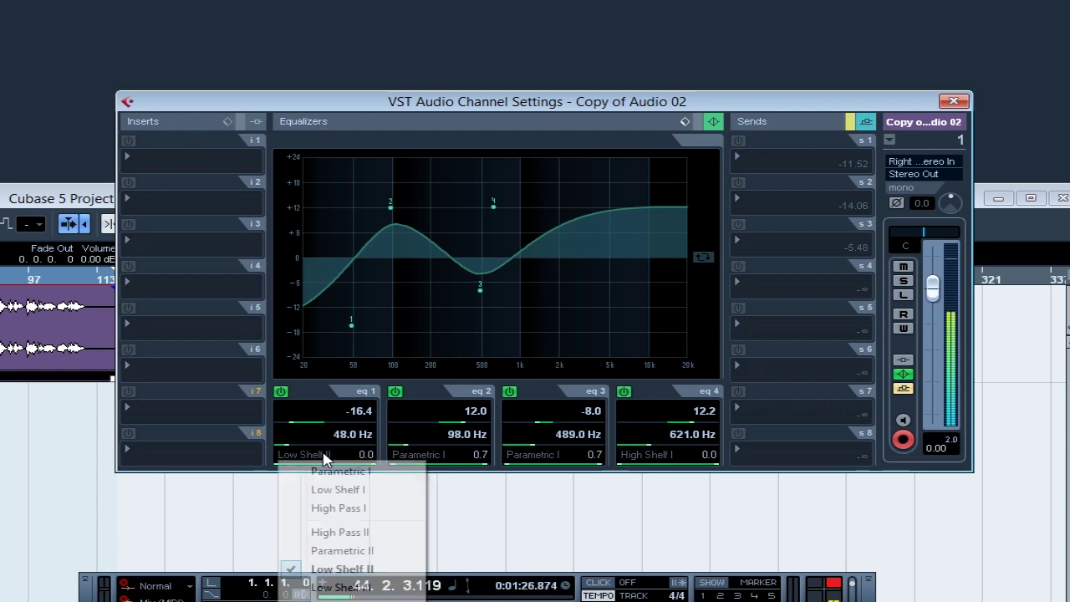
pyautogui.click(348, 551)
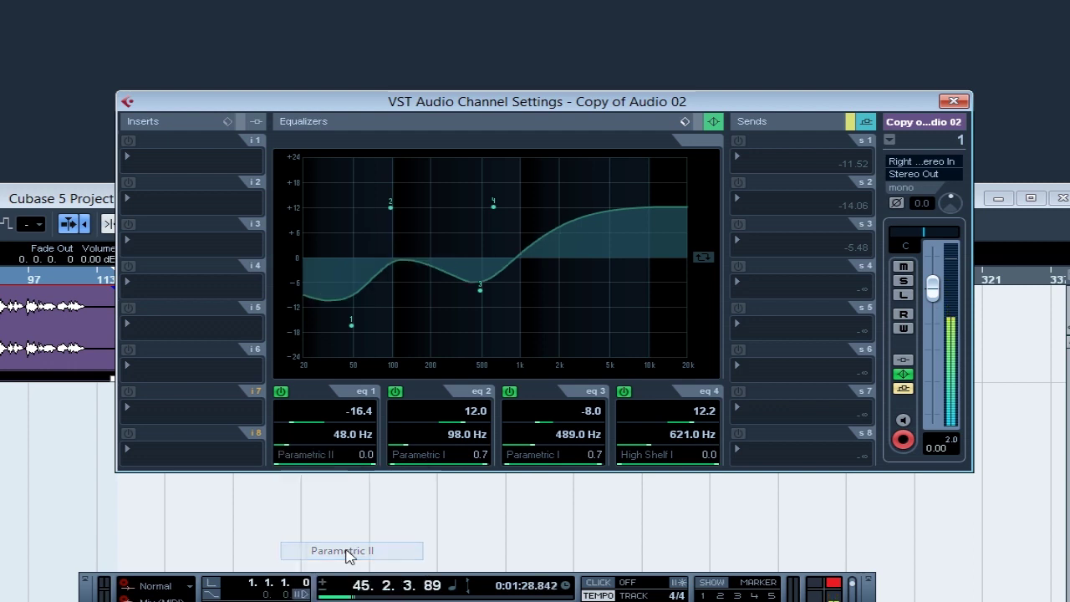
# Switch the filter type of EQ band 1 to High Pass II.
pyautogui.click(308, 457)
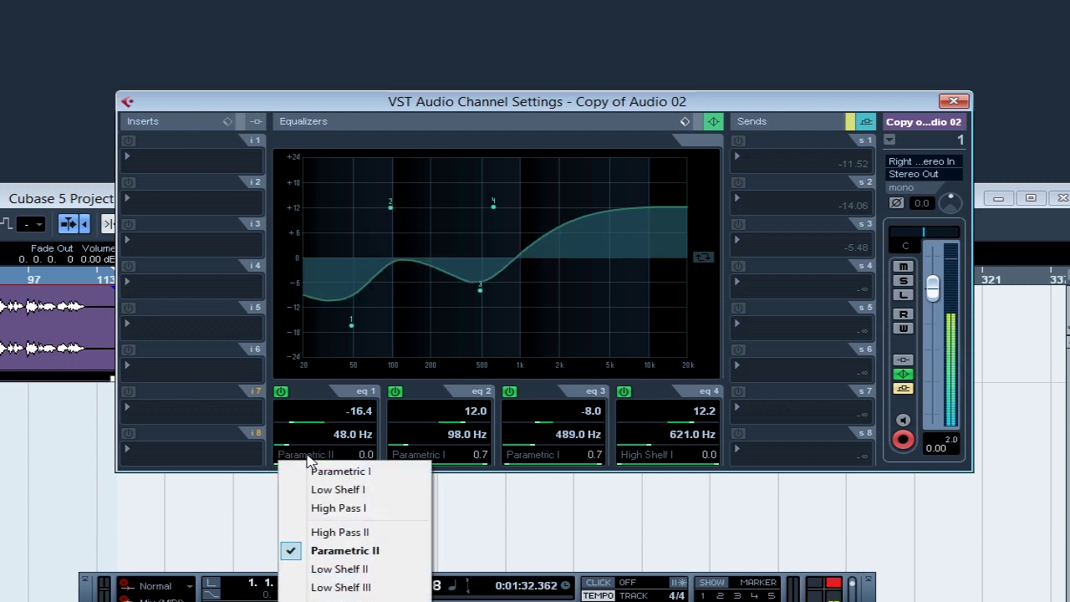
pyautogui.click(339, 536)
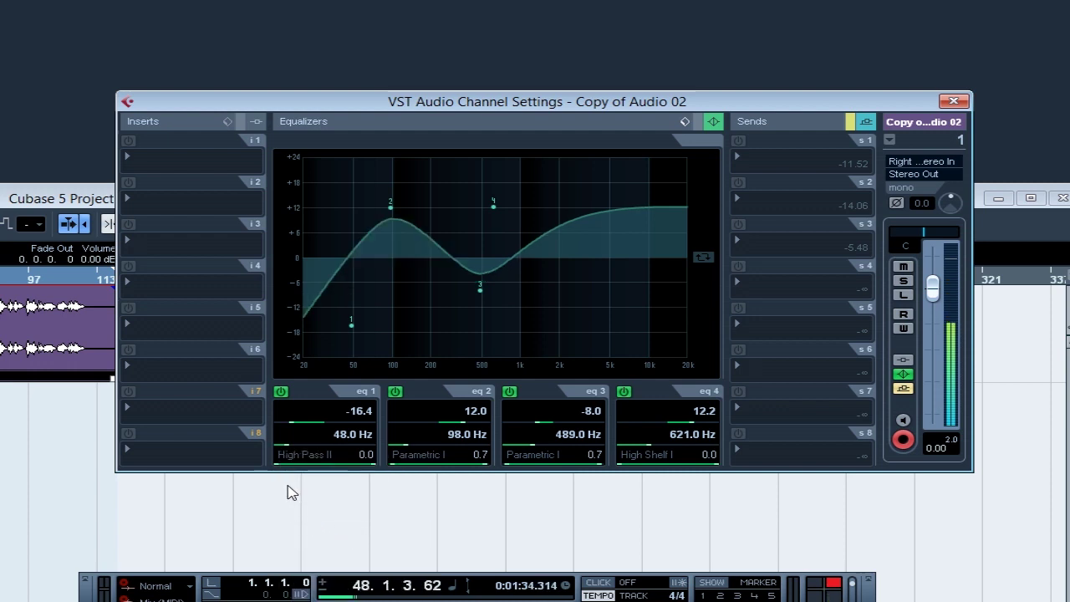
pyautogui.click(316, 457)
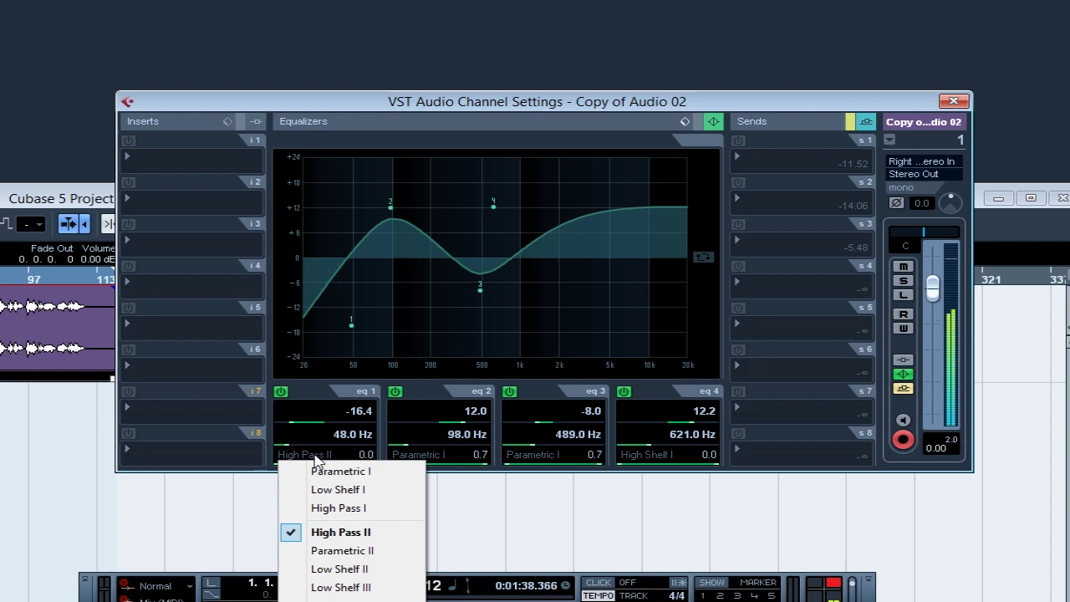
pyautogui.click(393, 231)
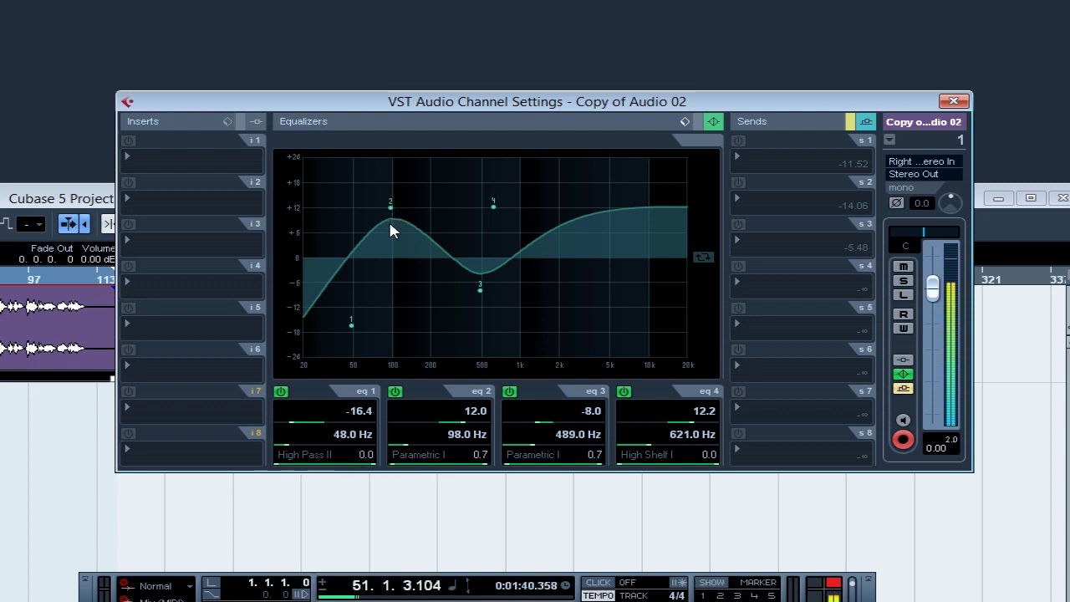
# Move EQ band 2 to about 11.6 dB at 101 Hz and EQ band 4 to about 11.6 dB at 1131 Hz.
pyautogui.moveTo(391, 207); pyautogui.dragTo(394, 210)
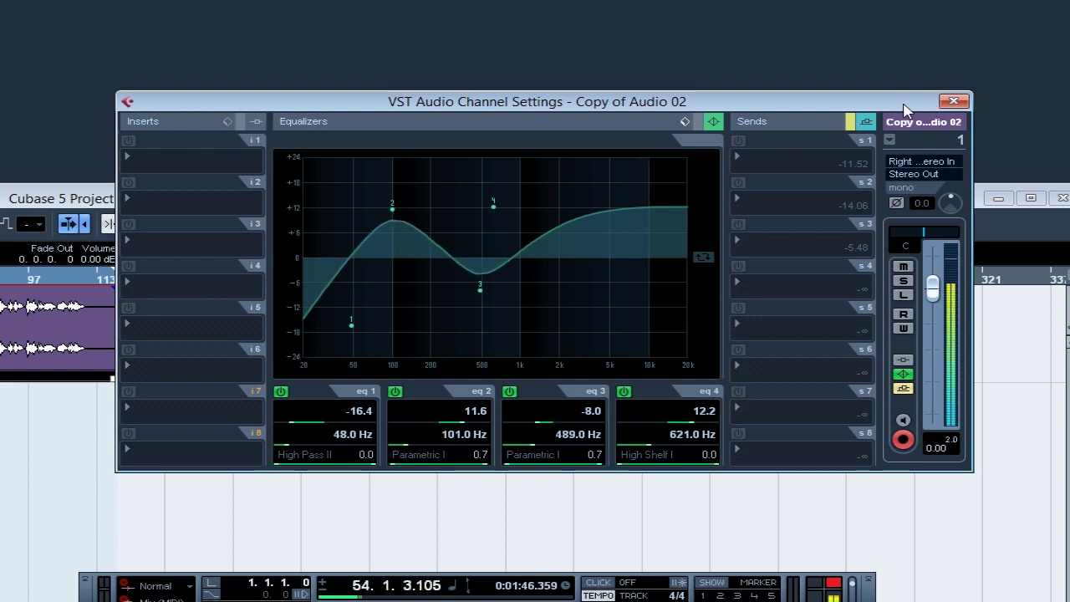
pyautogui.moveTo(494, 205); pyautogui.dragTo(527, 210)
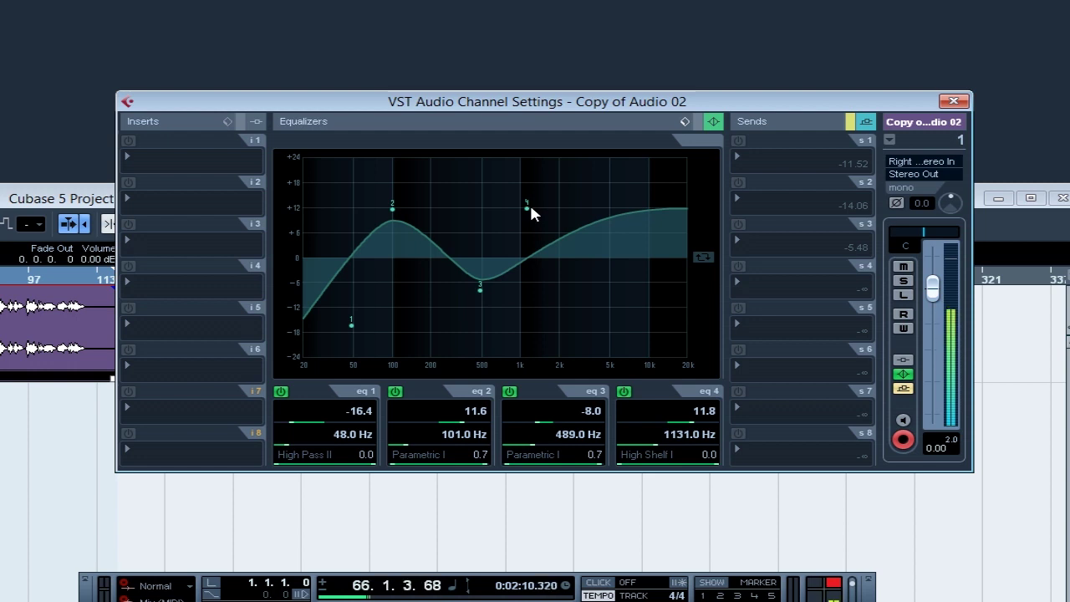
pyautogui.moveTo(527, 207); pyautogui.dragTo(527, 210)
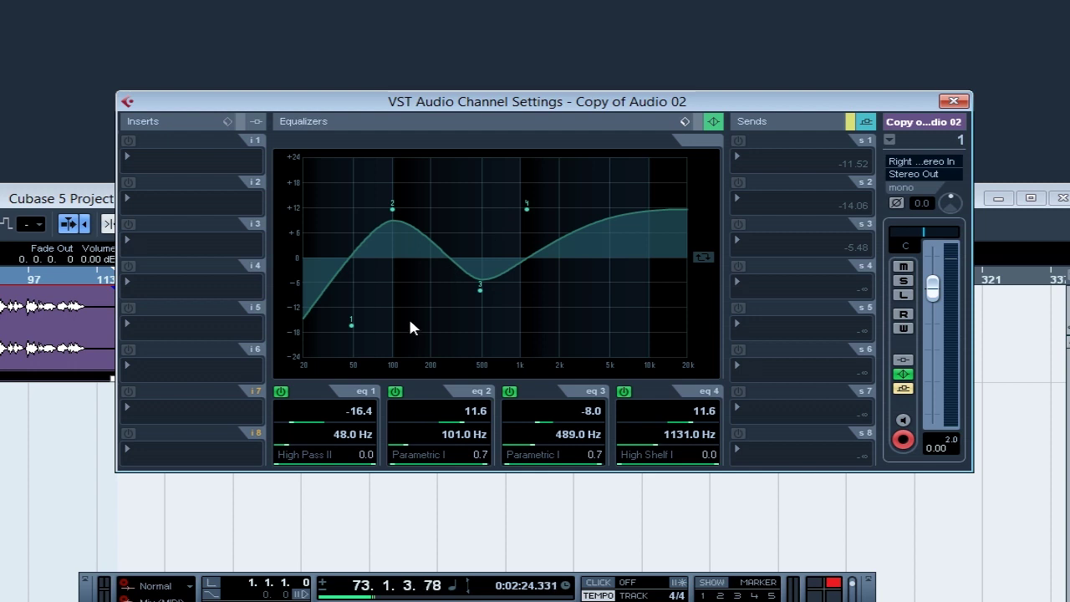
# Look through the list of equalizer presets for instruments and vocals without loading one.
pyautogui.click(685, 123)
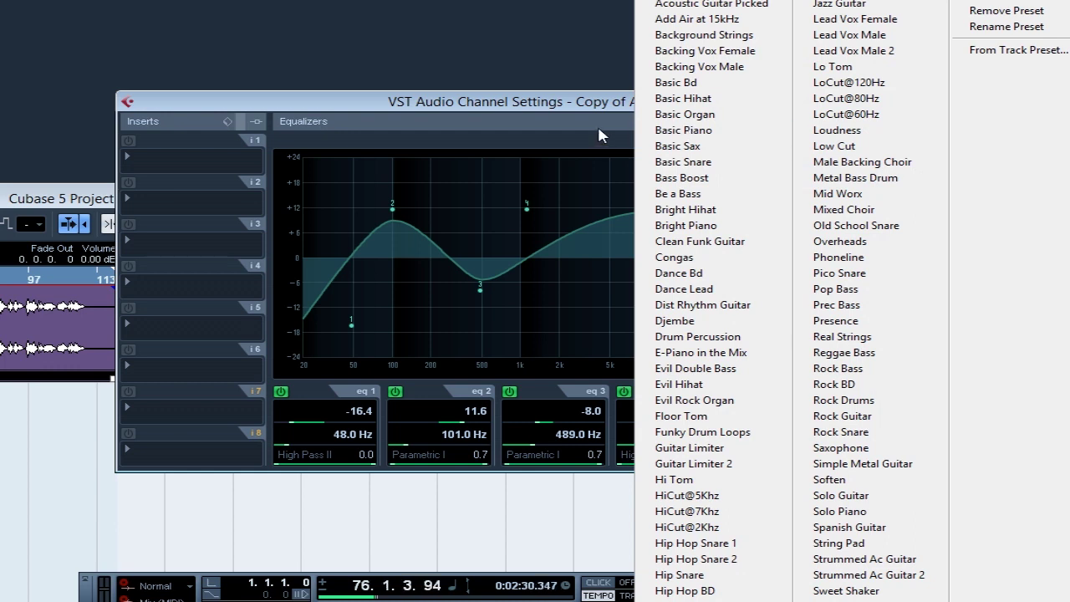
pyautogui.click(607, 104)
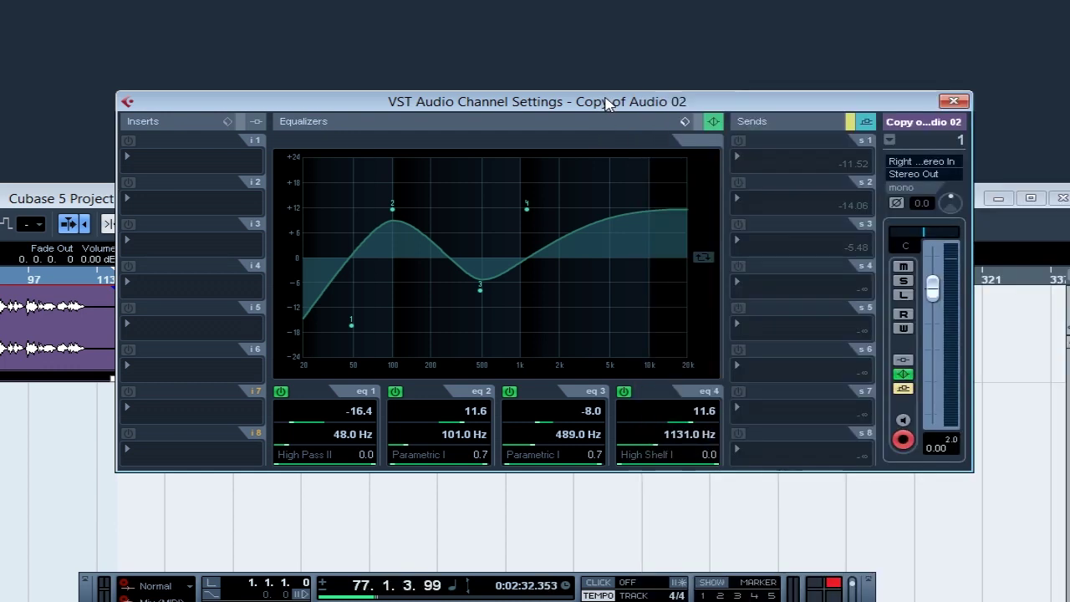
pyautogui.click(685, 123)
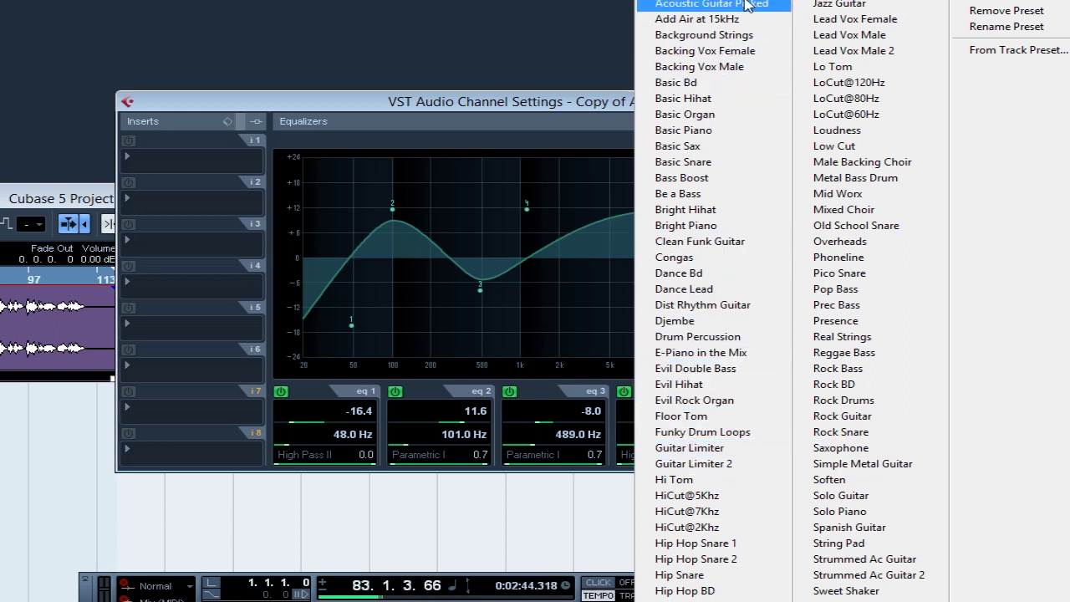
pyautogui.click(569, 112)
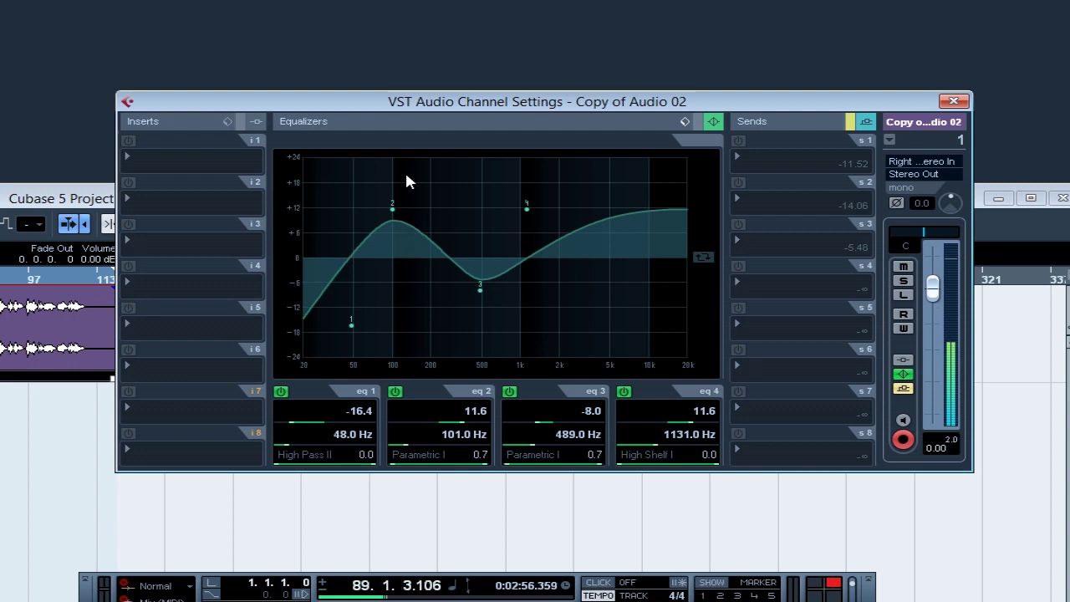
pyautogui.click(684, 122)
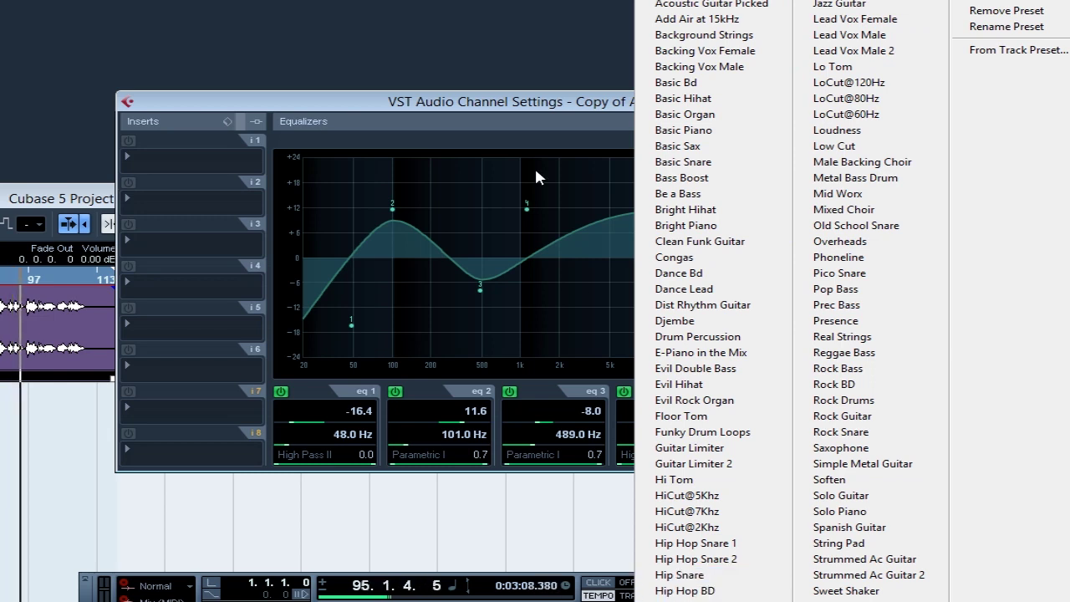
pyautogui.click(556, 107)
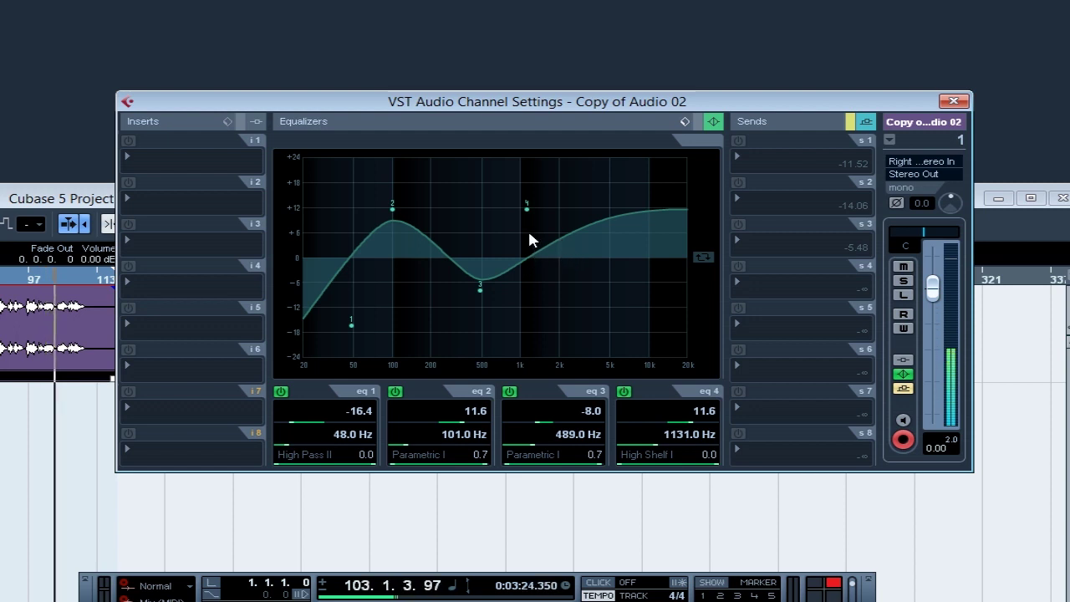
# Move EQ band 4 to about 11.8 dB at 1342 Hz and return playback to the start of the project.
pyautogui.moveTo(529, 210)
pyautogui.mouseDown()
pyautogui.moveTo(546, 212)
pyautogui.moveTo(537, 209)
pyautogui.mouseUp()
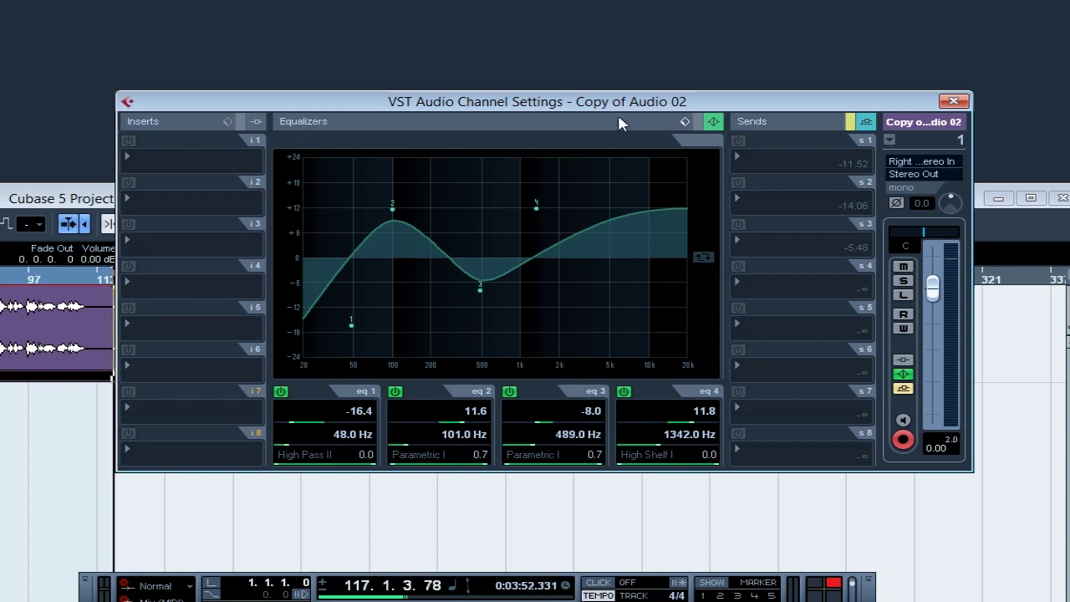
pyautogui.press('Home')
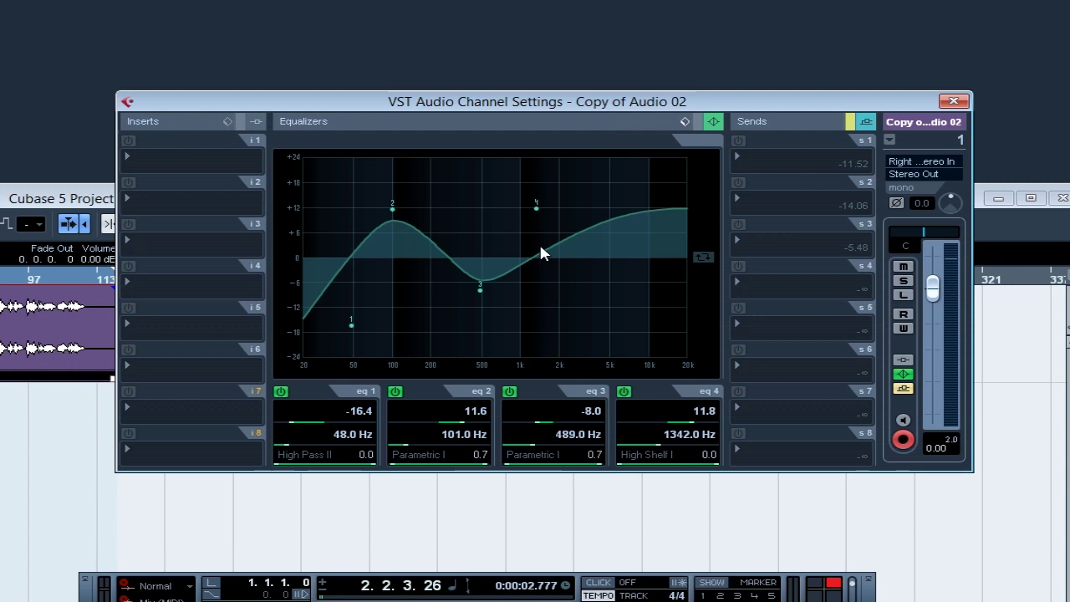
# Open the list of available effects for the first insert slot.
pyautogui.click(194, 164)
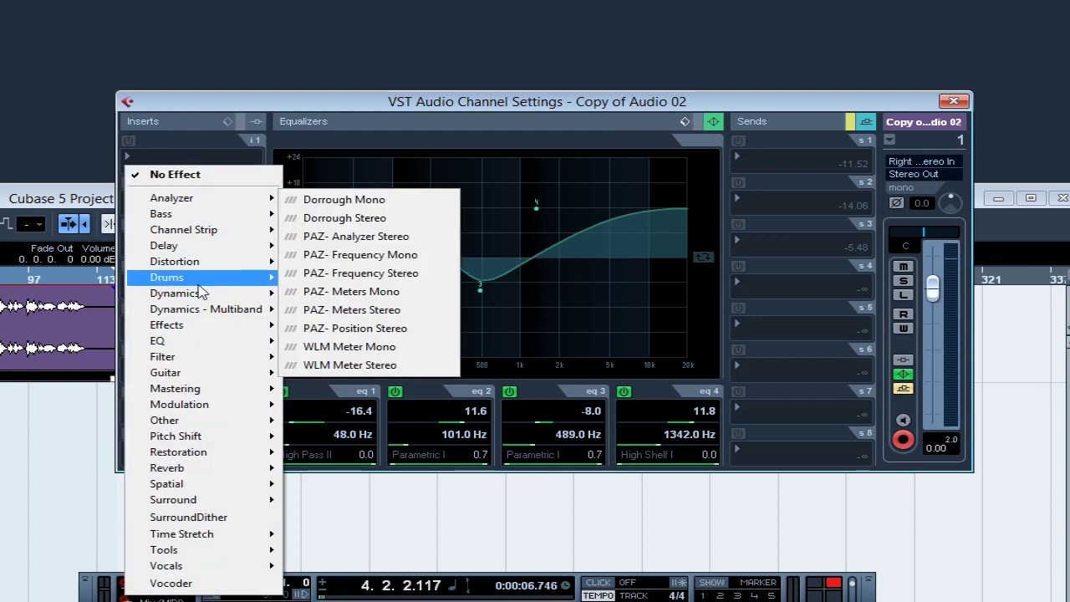